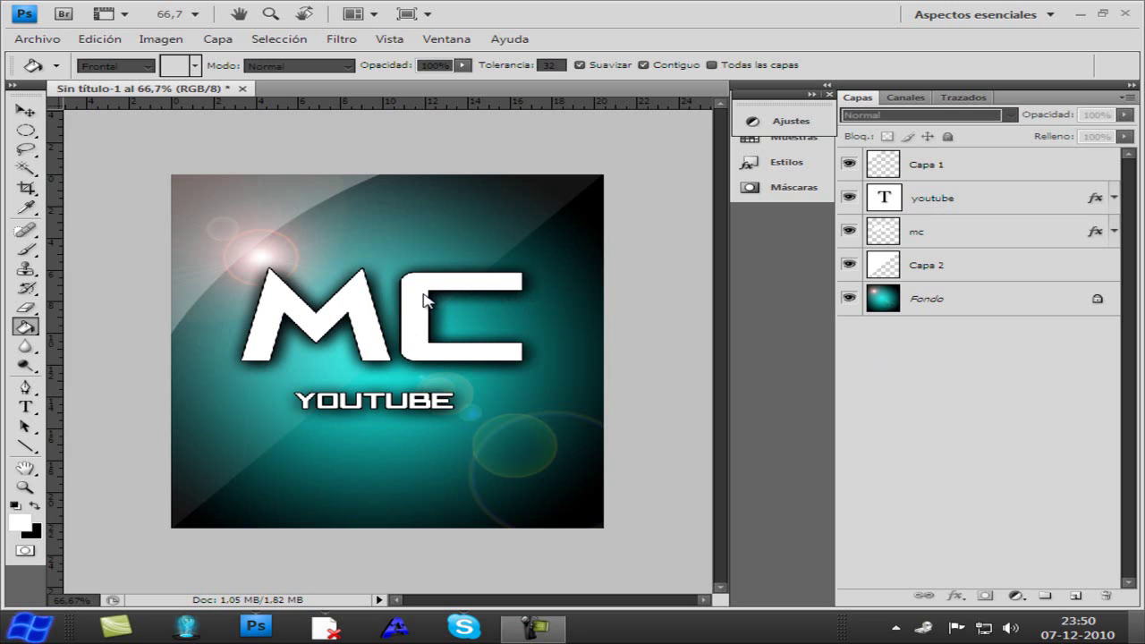
Create a new 300 × 300 pixel white document with Ctrl+N
left_click(38, 40)
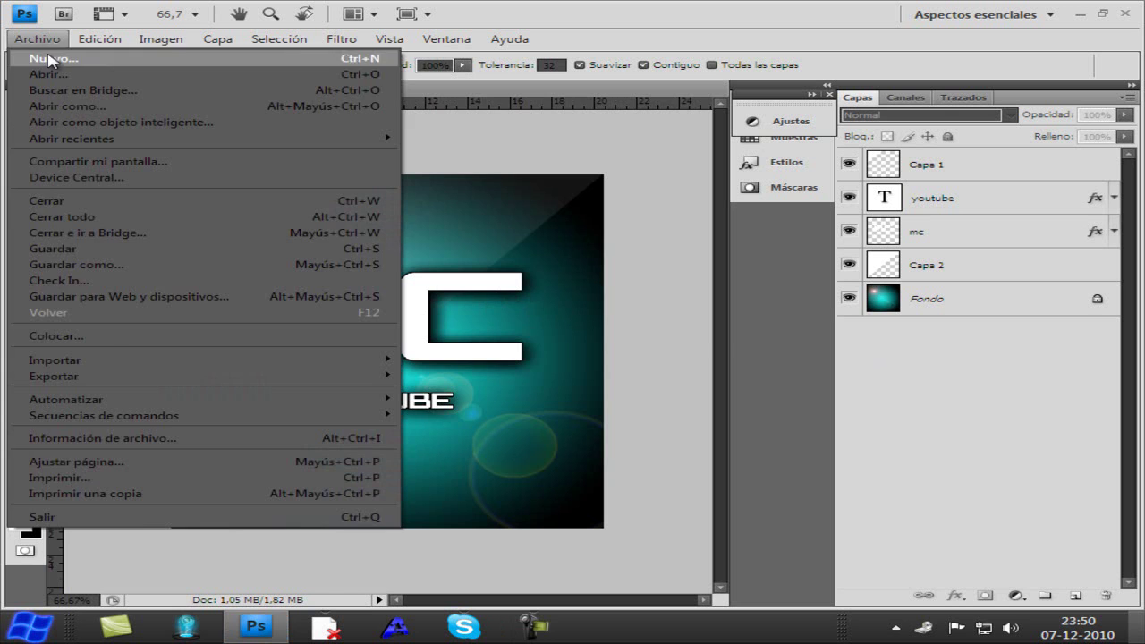
key("ctrl+n")
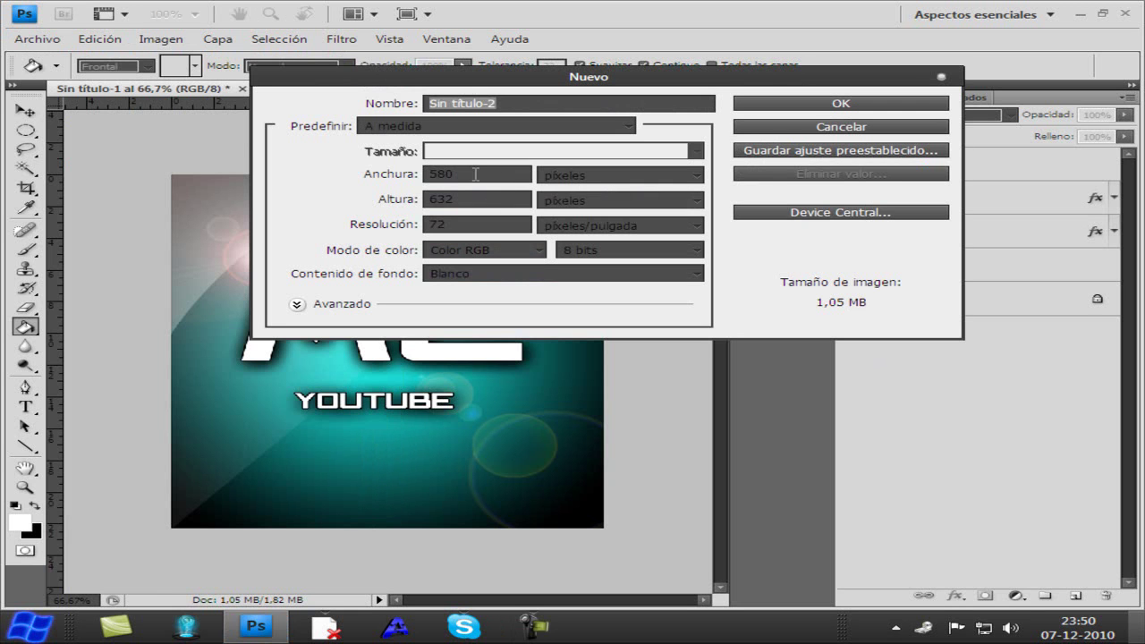
key("Tab")
key("Tab")
type("300")
key("Tab")
type("300")
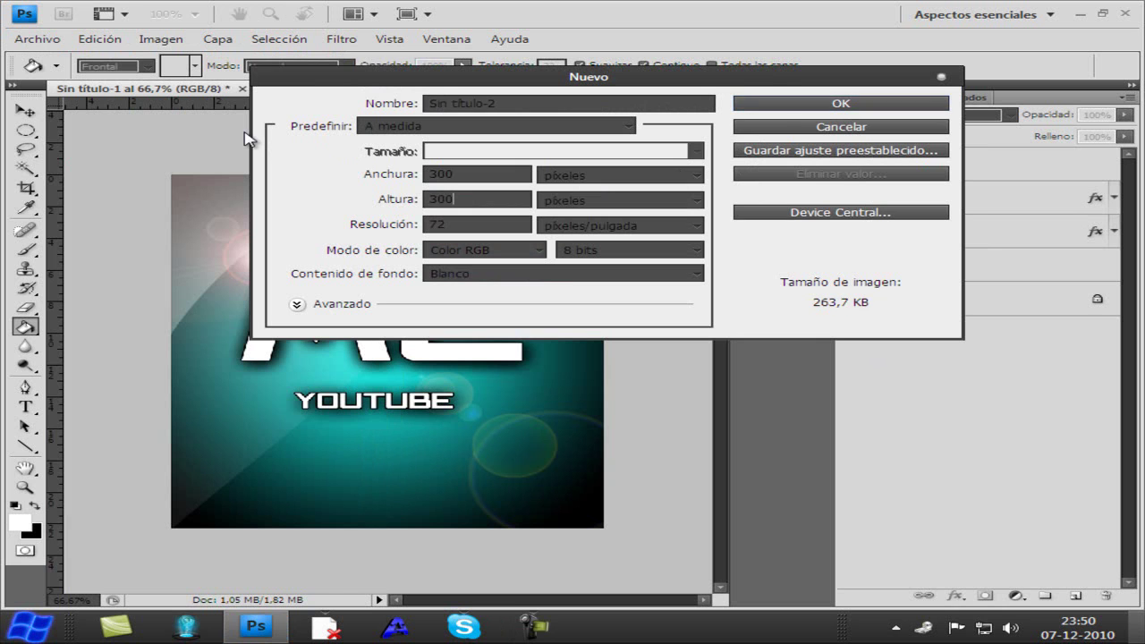
left_click(779, 106)
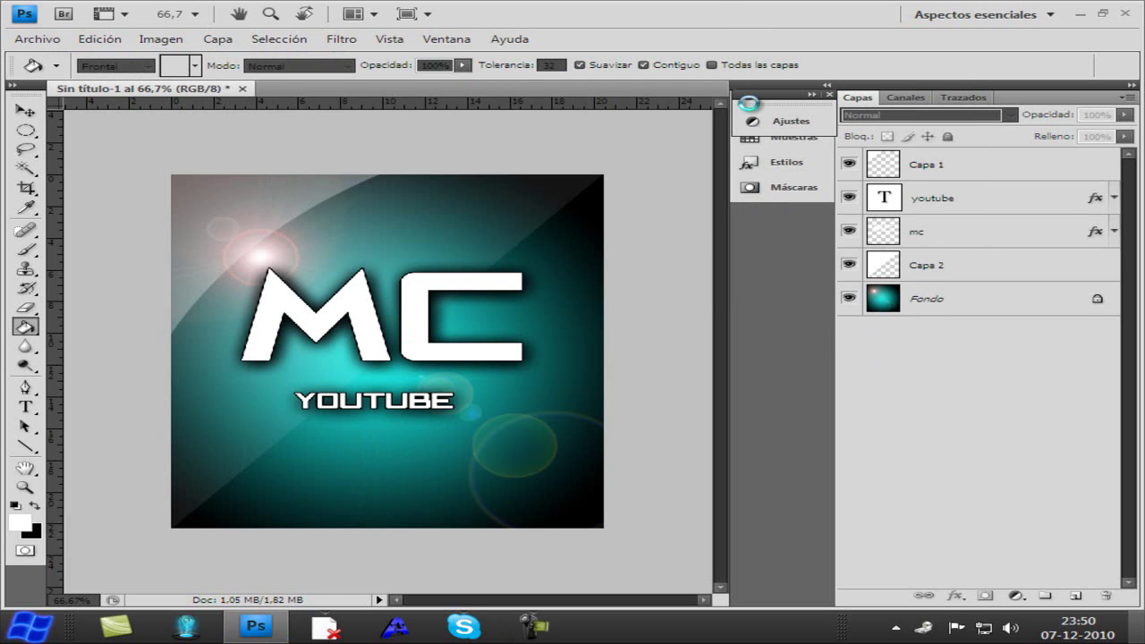
Fill the canvas with a radial red-to-black gradient dragged outward from the centre
left_click(25, 326)
left_click(148, 325)
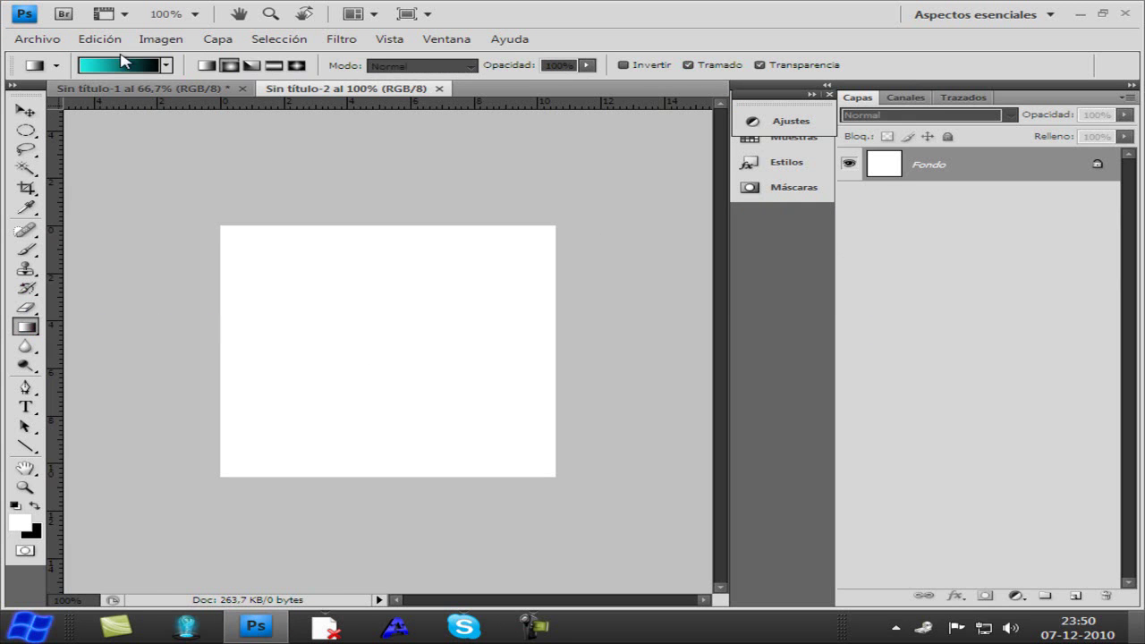
left_click(166, 66)
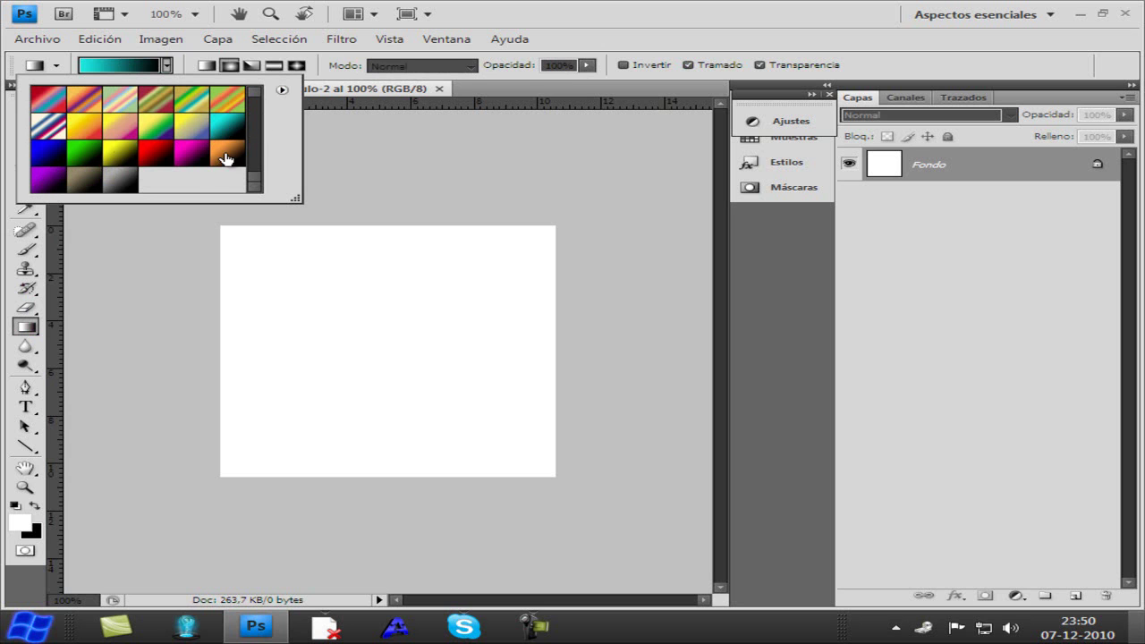
left_click(158, 157)
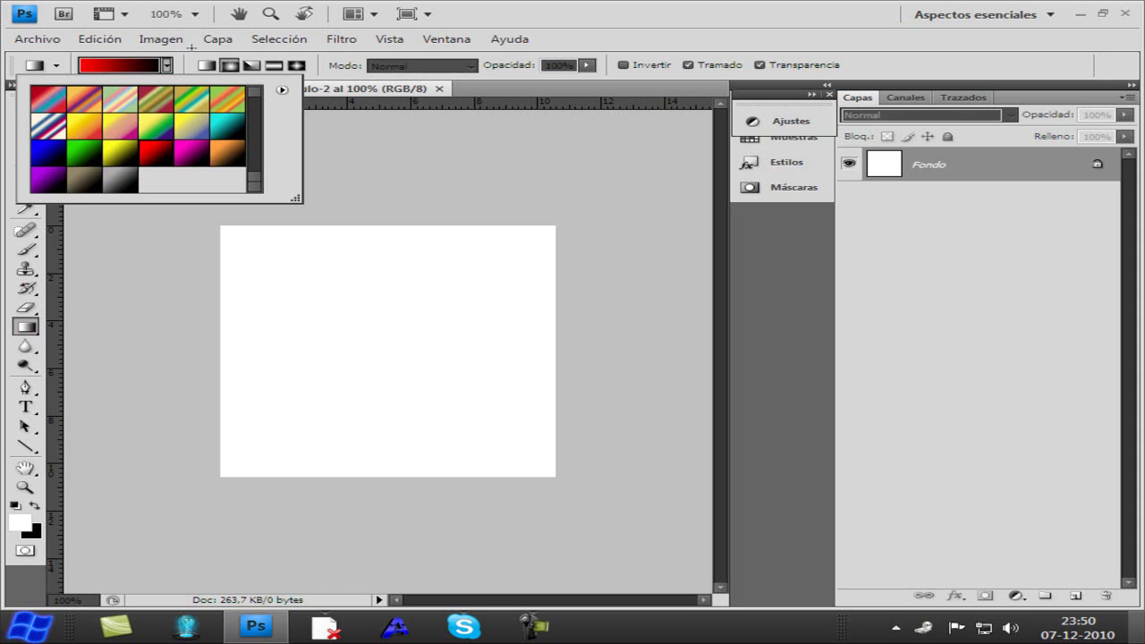
left_click(235, 69)
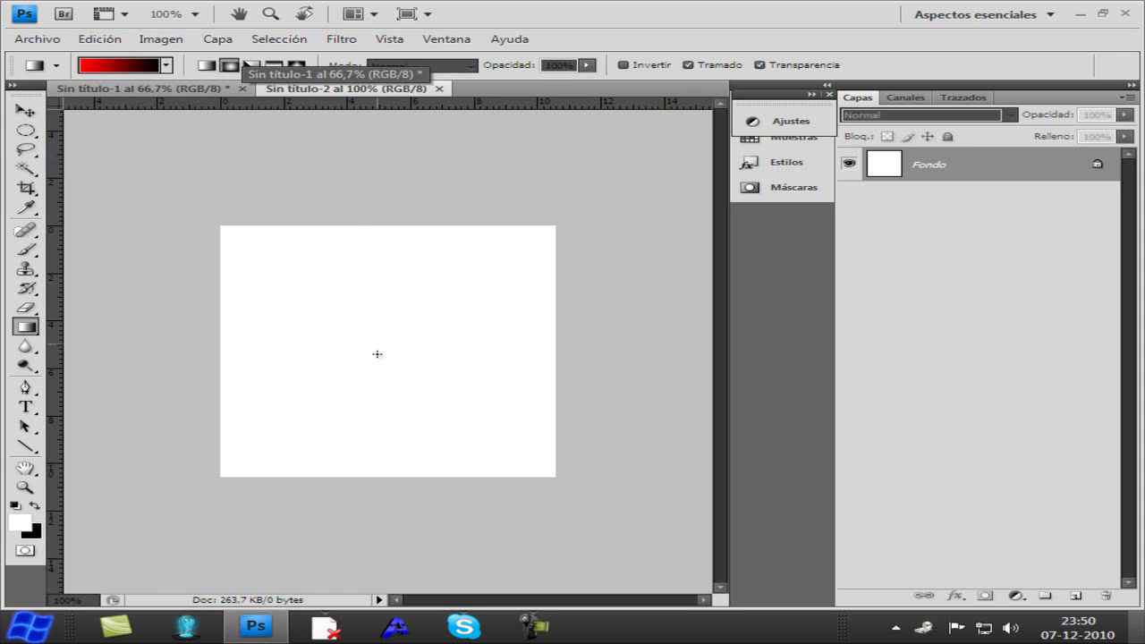
mouse_move(373, 357)
left_mouse_down()
mouse_move(182, 367)
mouse_move(135, 343)
mouse_move(575, 360)
mouse_move(623, 380)
left_mouse_up()
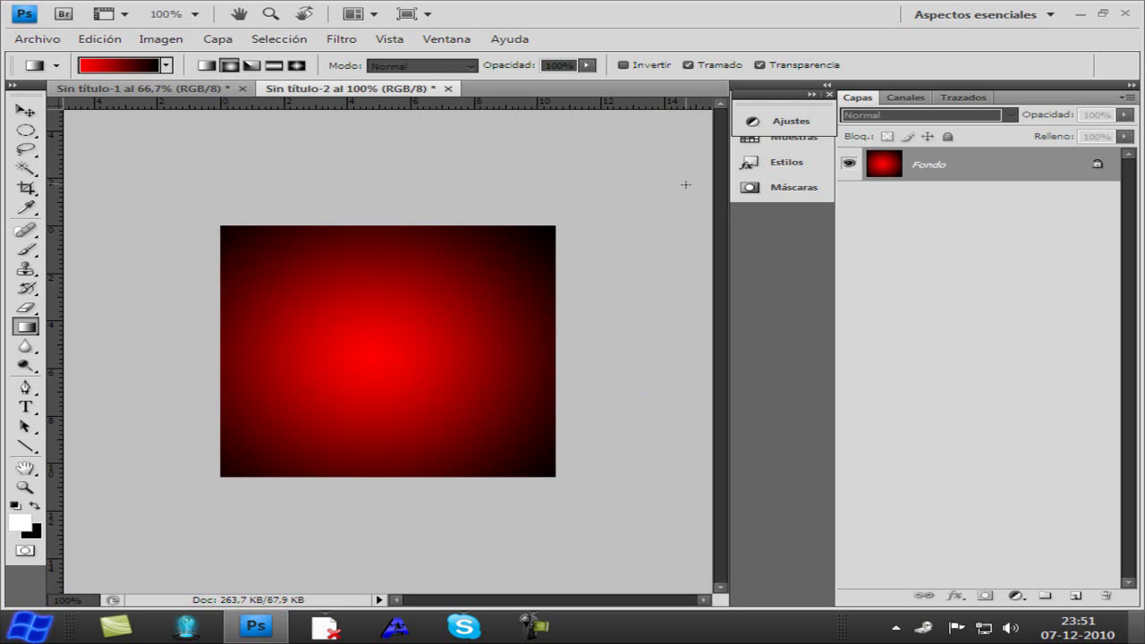
Add an MC text layer, trying 48 and 146 pt sizes while positioning it
left_click(26, 406)
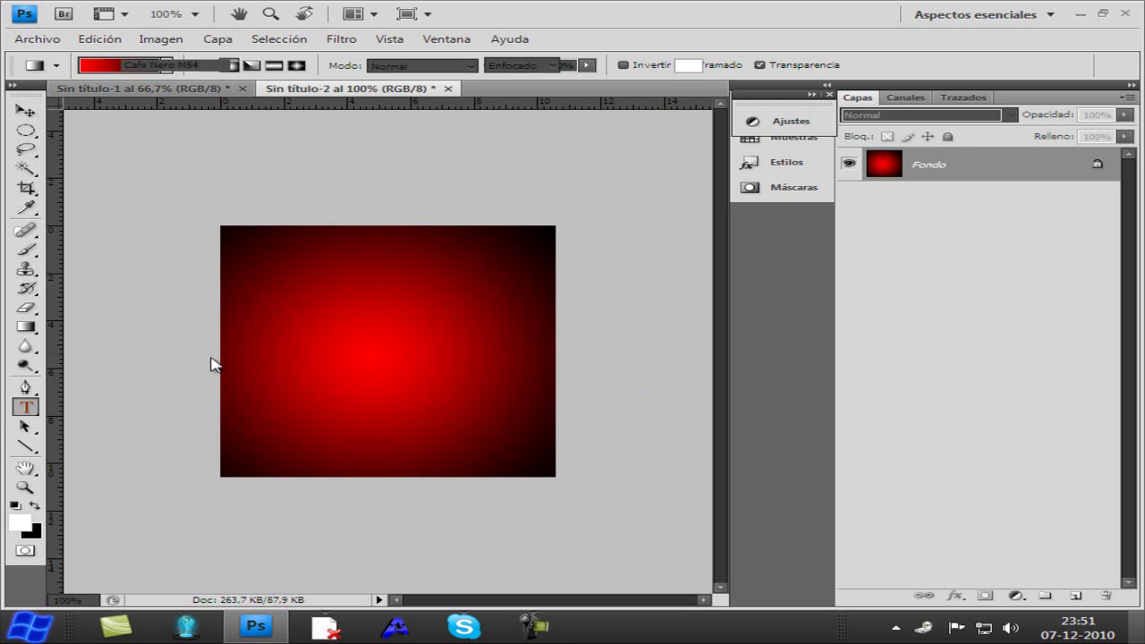
left_click(296, 319)
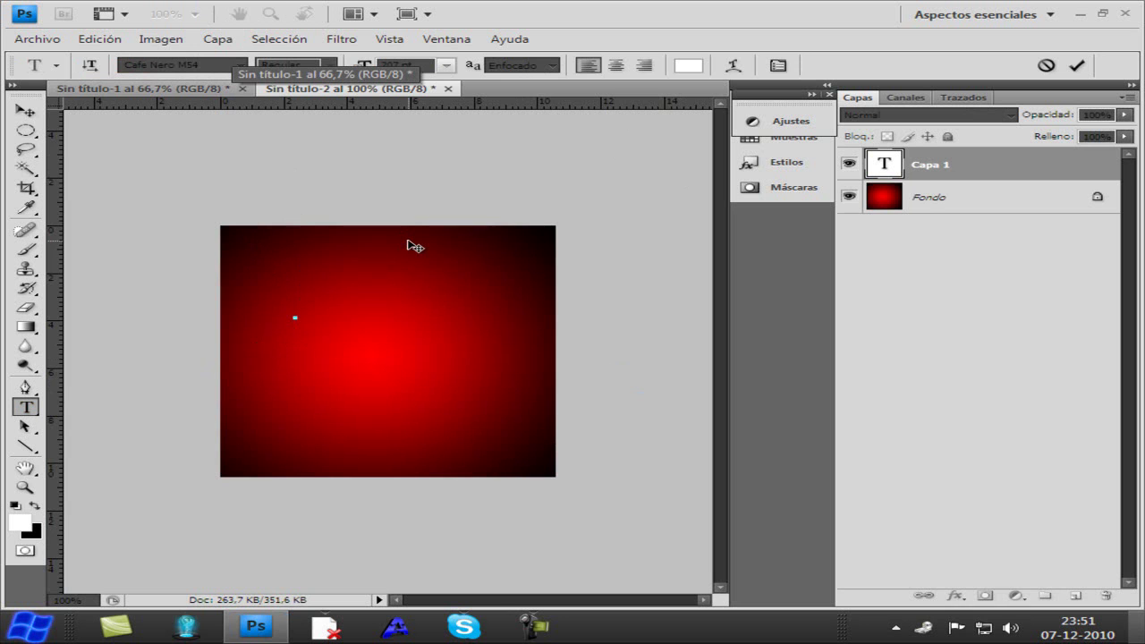
type("MU")
left_click_drag(606, 371, 493, 417)
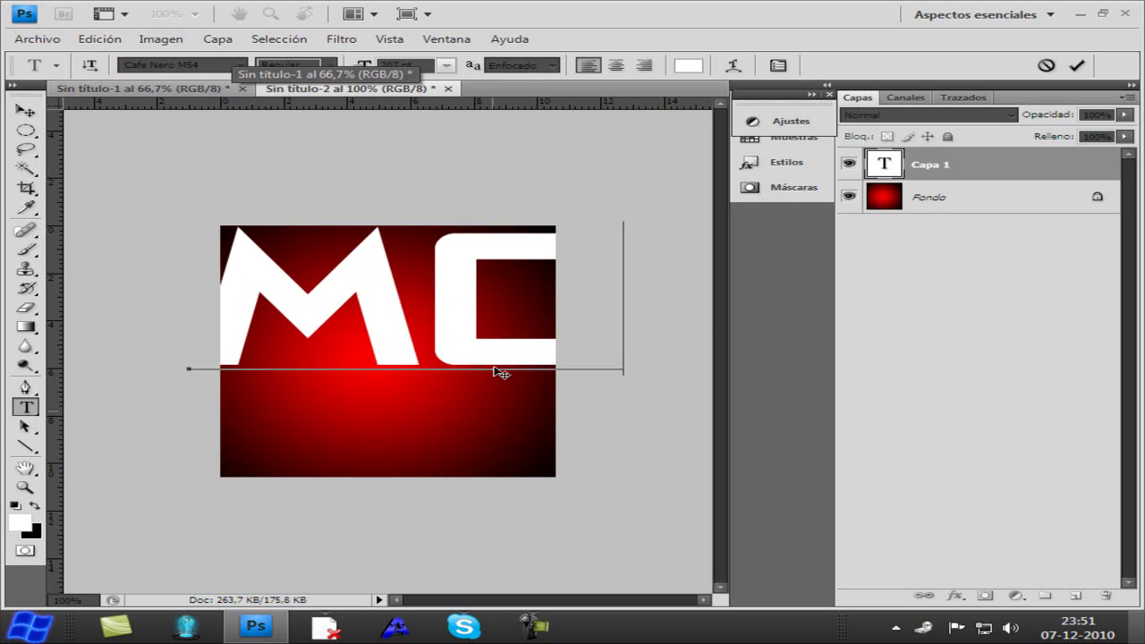
key("ctrl+a")
left_click(445, 65)
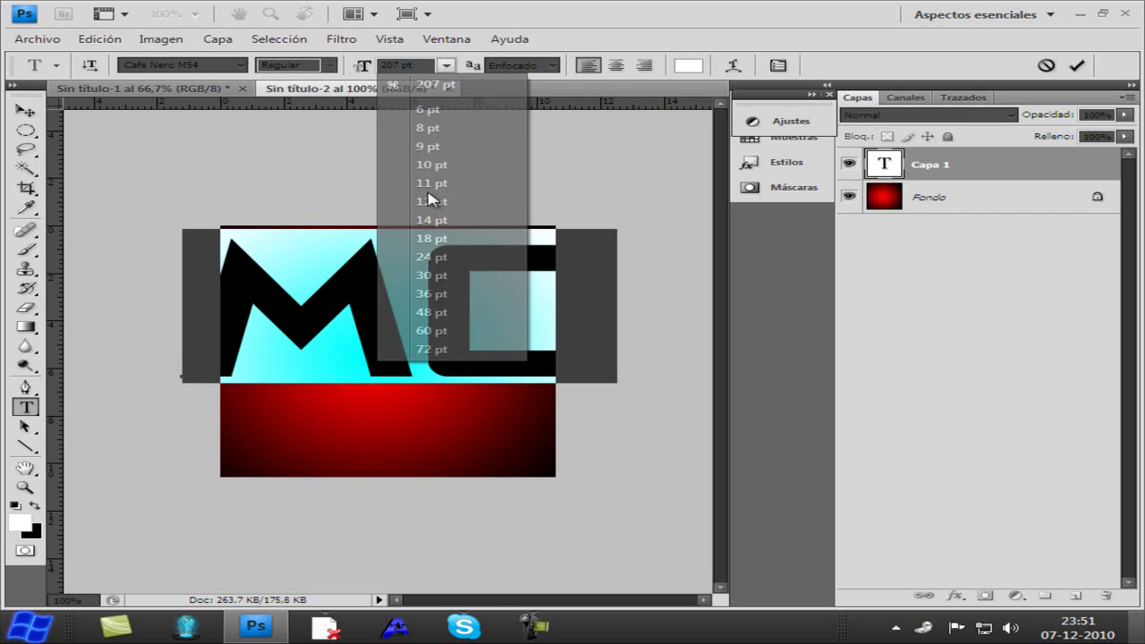
left_click(431, 315)
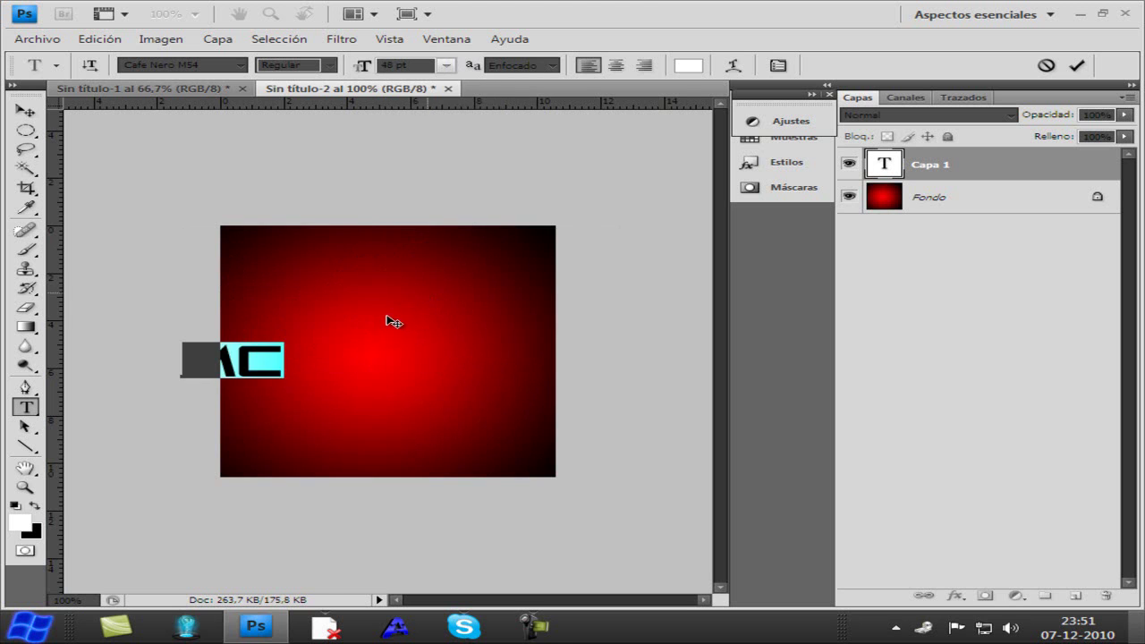
left_click_drag(393, 322, 531, 278)
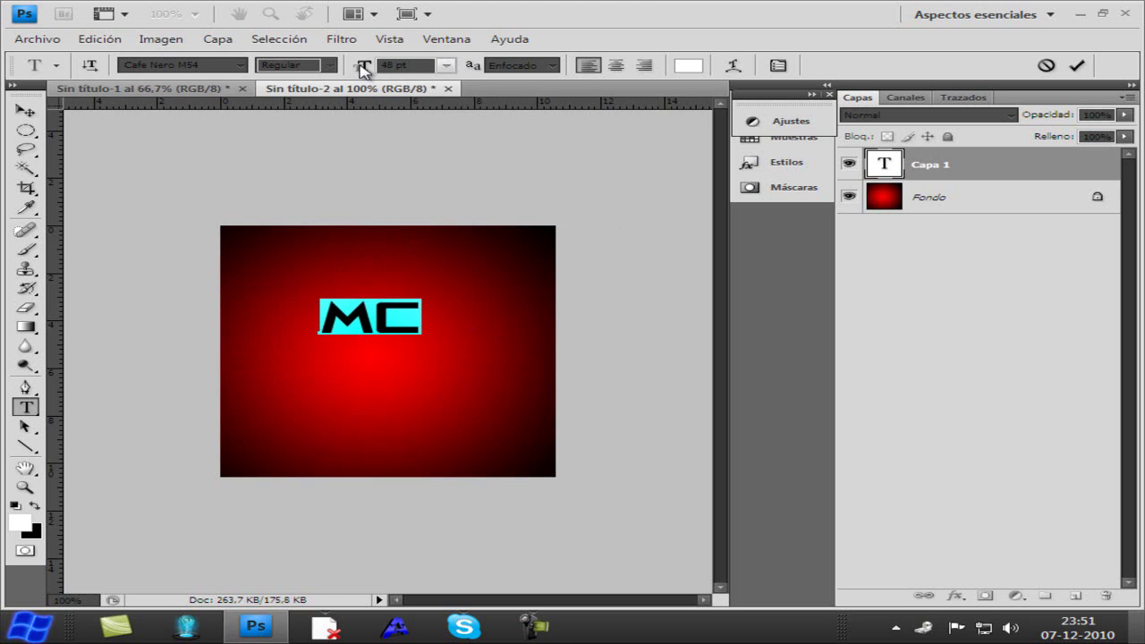
left_click_drag(363, 69, 468, 70)
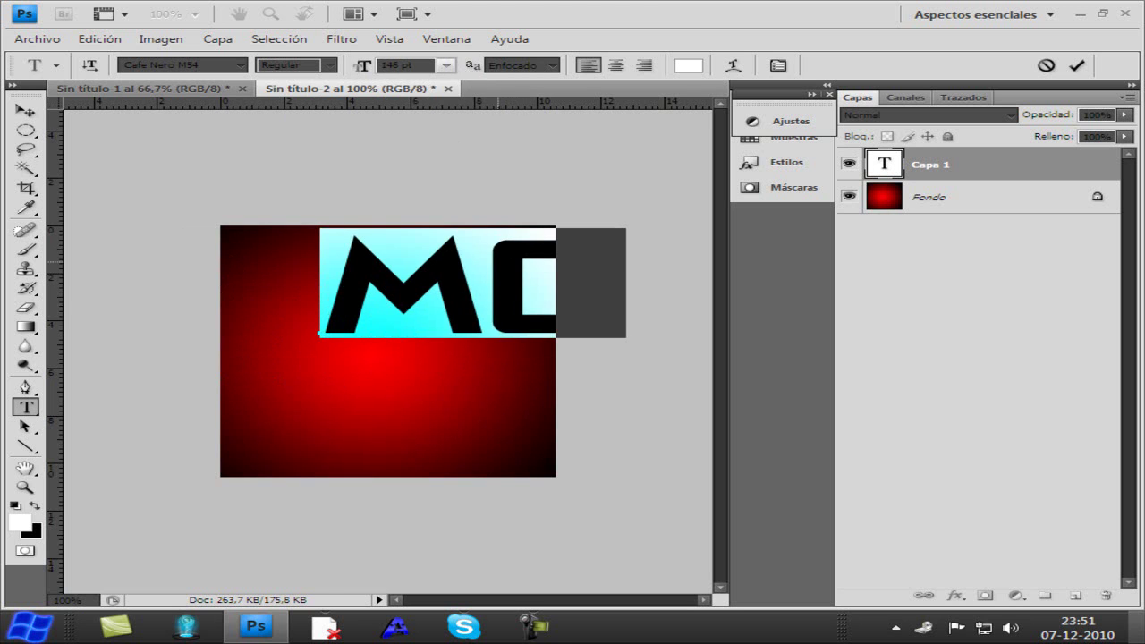
left_click_drag(555, 370, 474, 405)
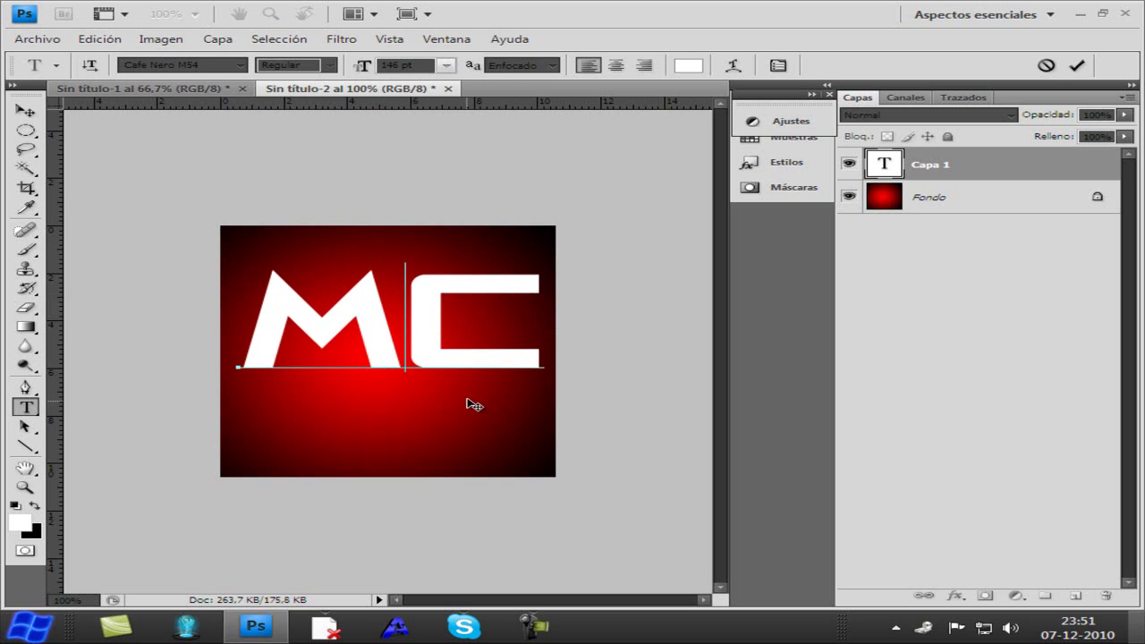
left_click(1078, 67)
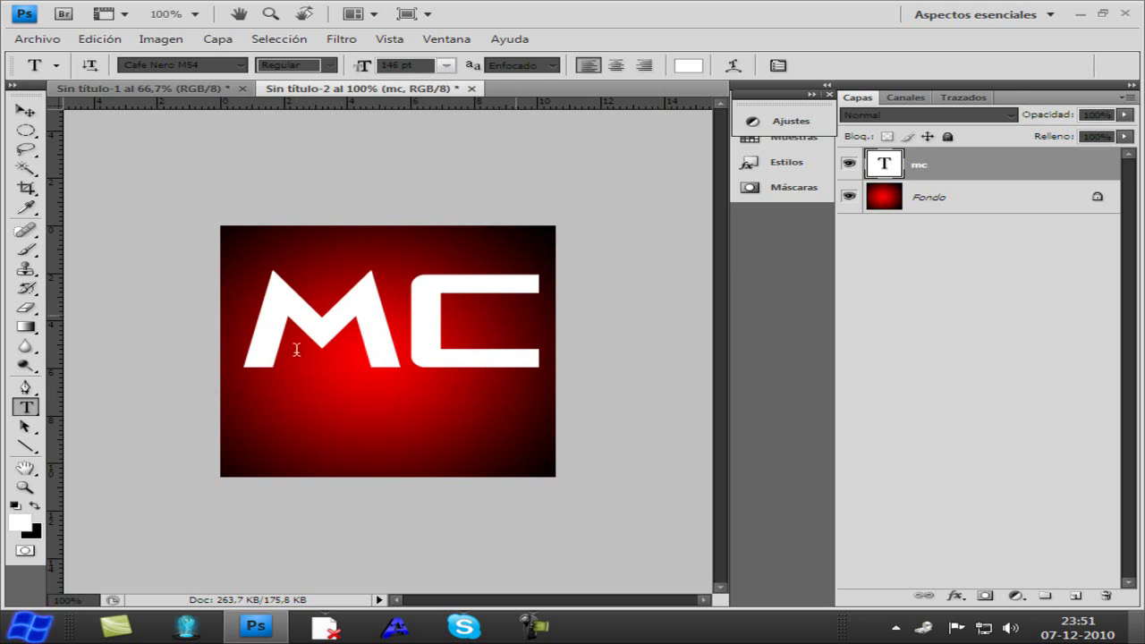
Resize the MC text to 113 pt and centre it in the upper canvas
left_click_drag(269, 340, 534, 340)
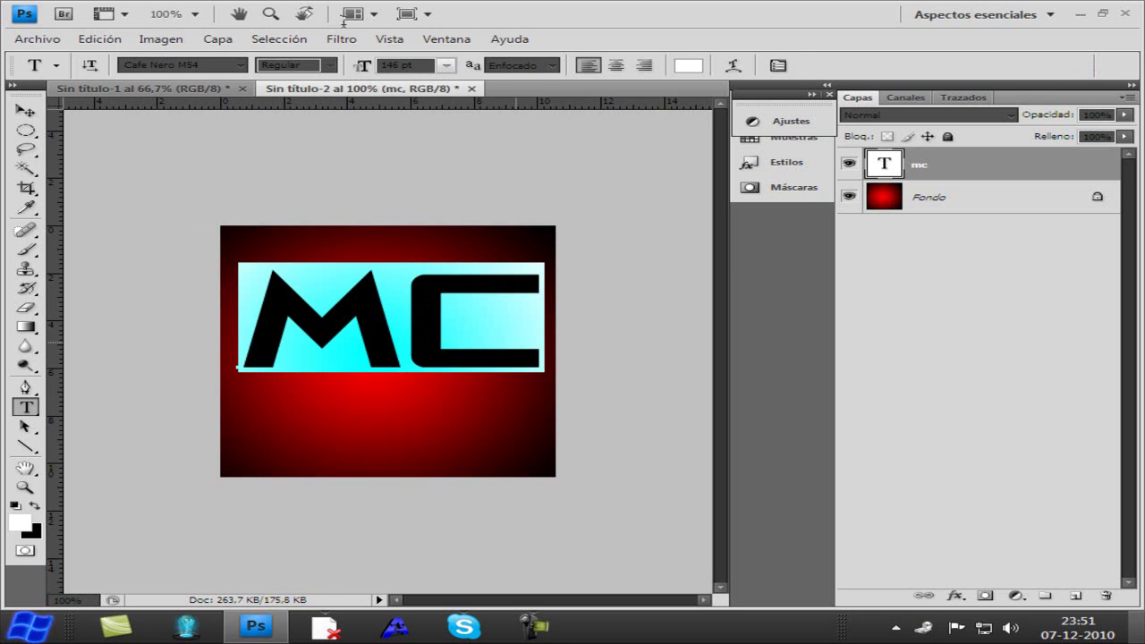
left_click(457, 70)
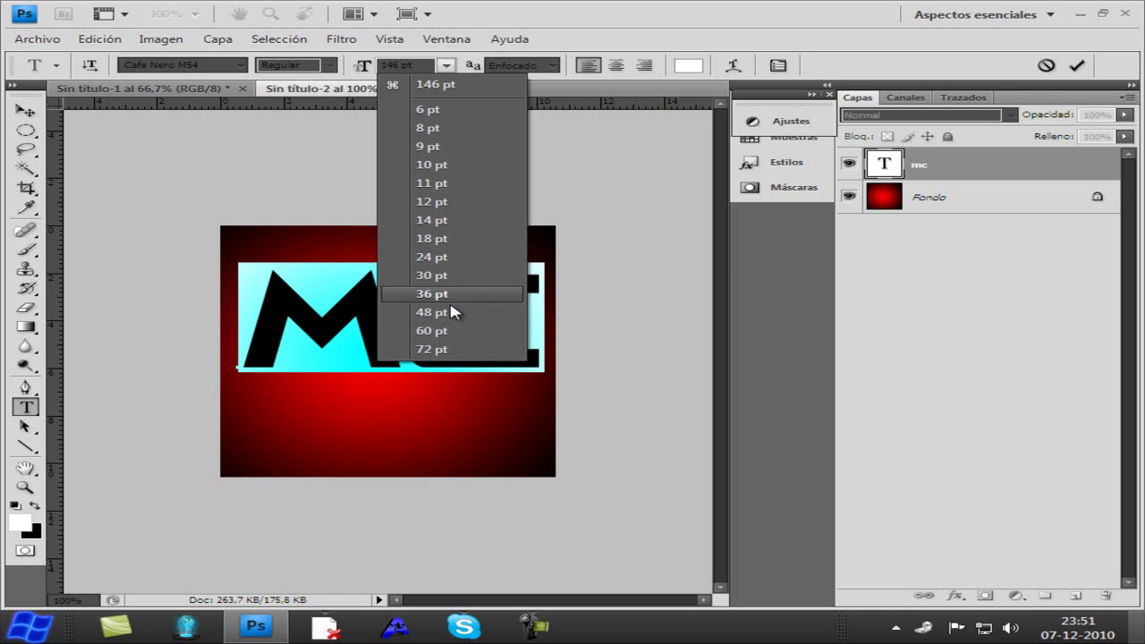
left_click(442, 349)
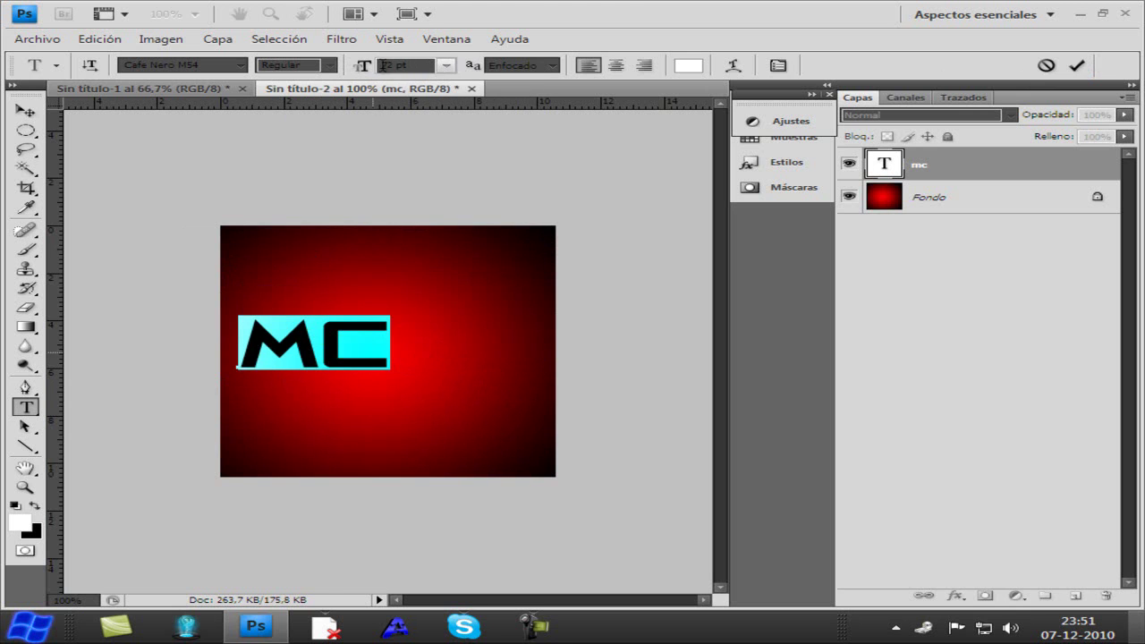
left_click_drag(358, 74, 405, 75)
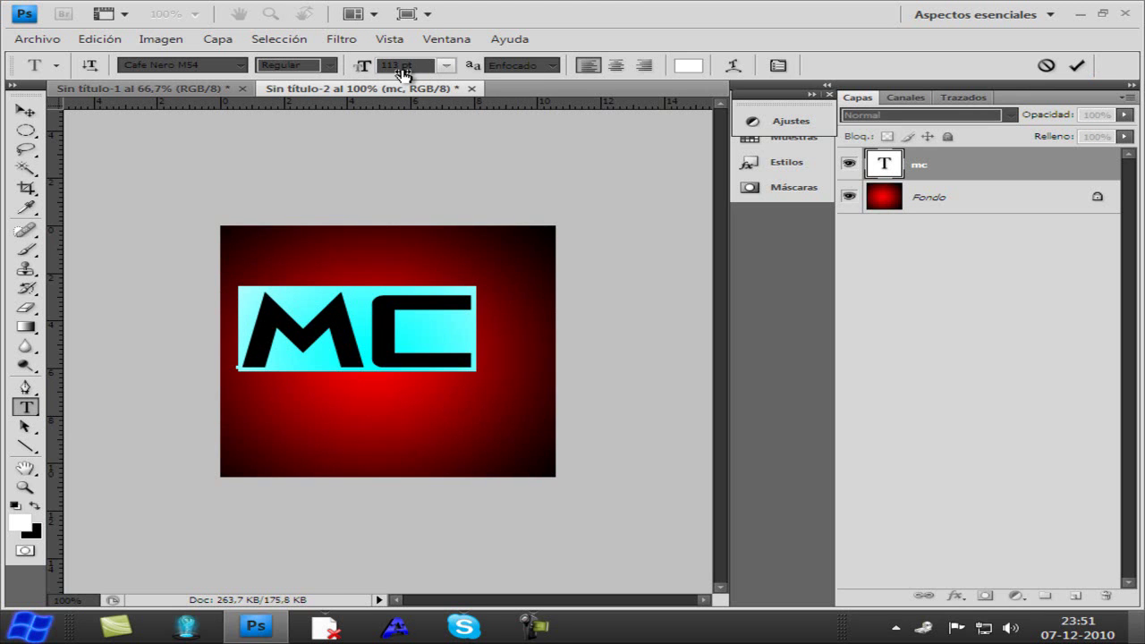
left_click(348, 387)
left_click_drag(417, 414, 358, 408)
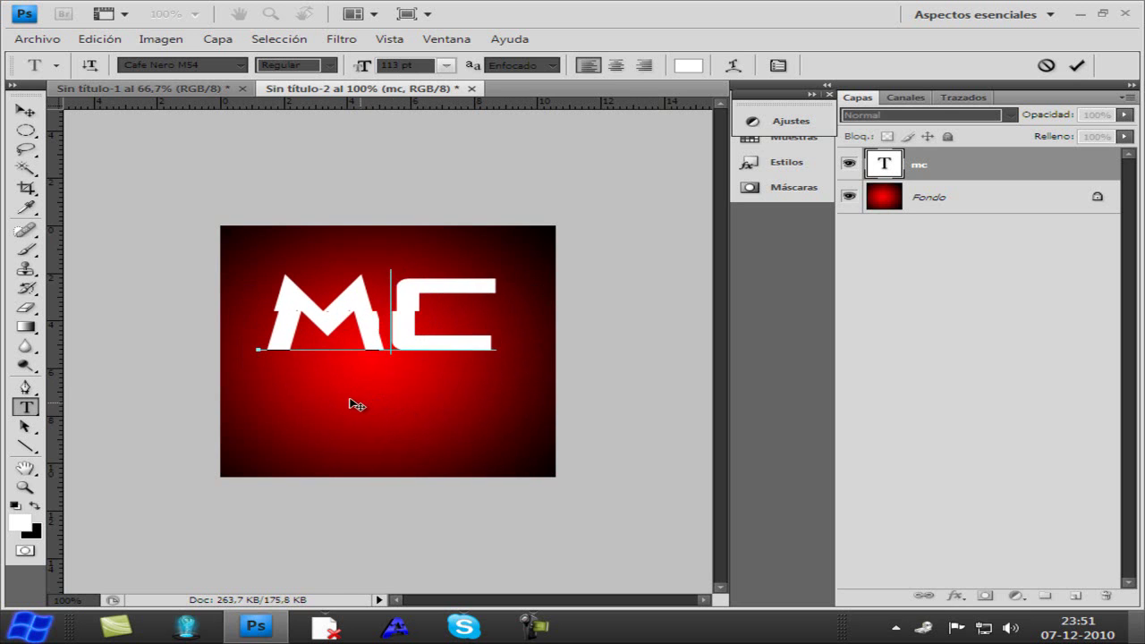
left_click(1076, 65)
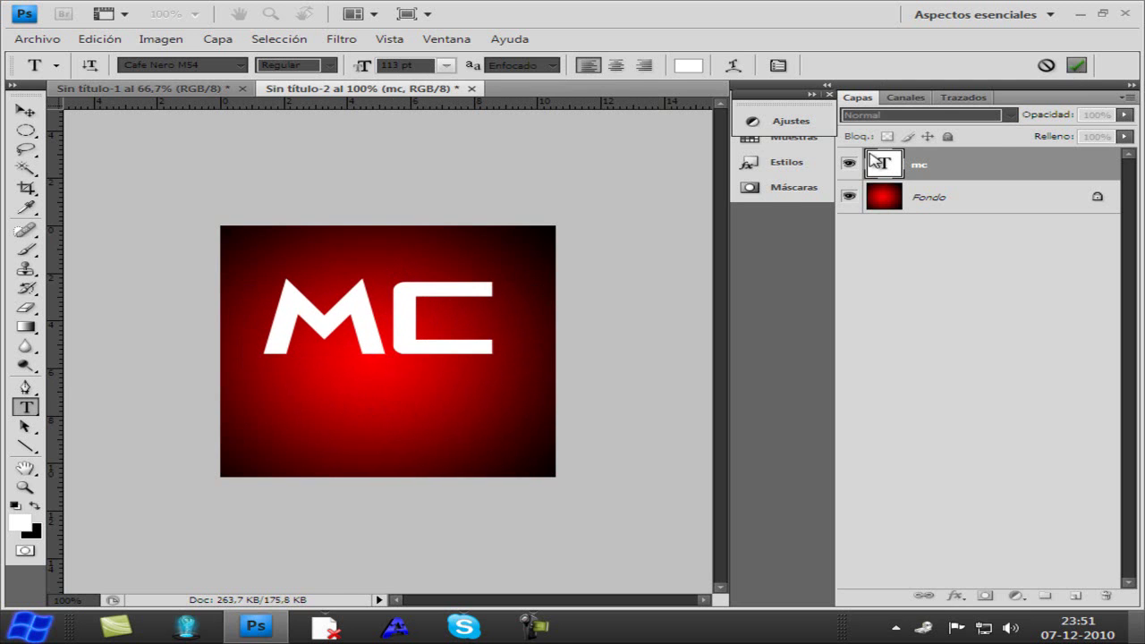
Add a YOUTUBE text line below MC, set to 30 pt and committed
left_click(272, 394)
type("y6l")
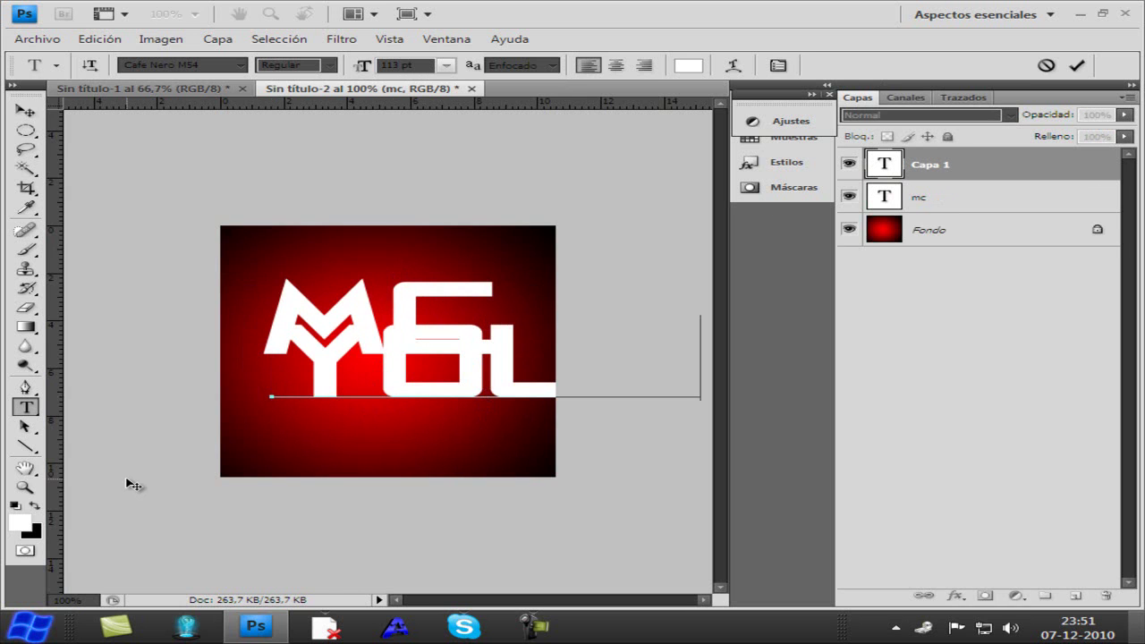
left_click(342, 39)
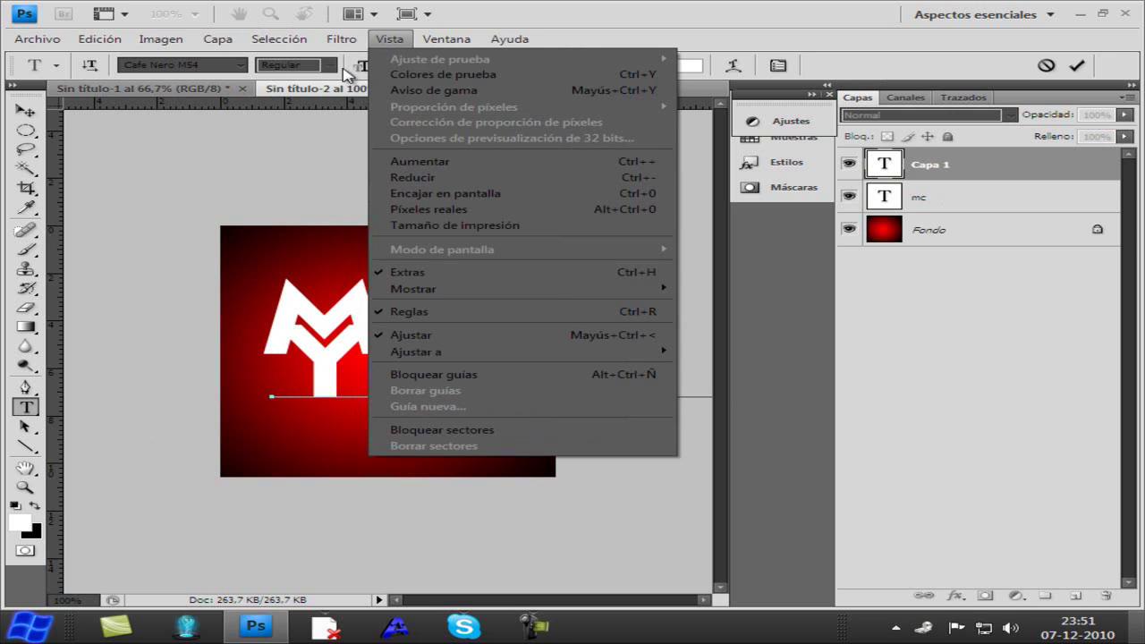
key("Escape")
left_click_drag(361, 67, 342, 72)
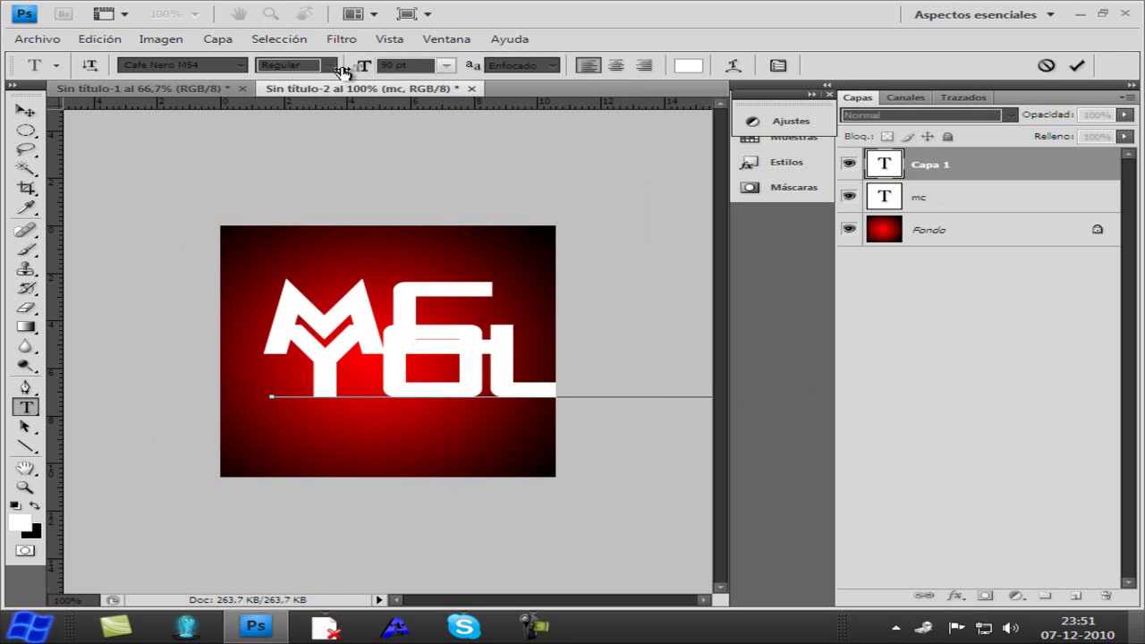
left_click_drag(343, 72, 322, 85)
key("ctrl+a")
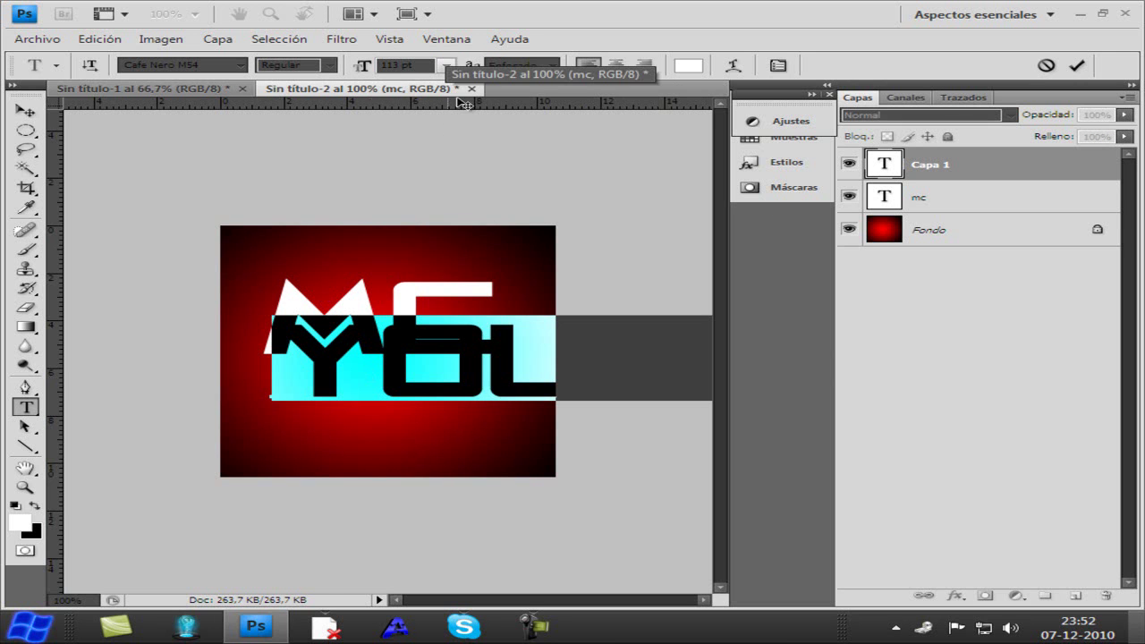
left_click(447, 66)
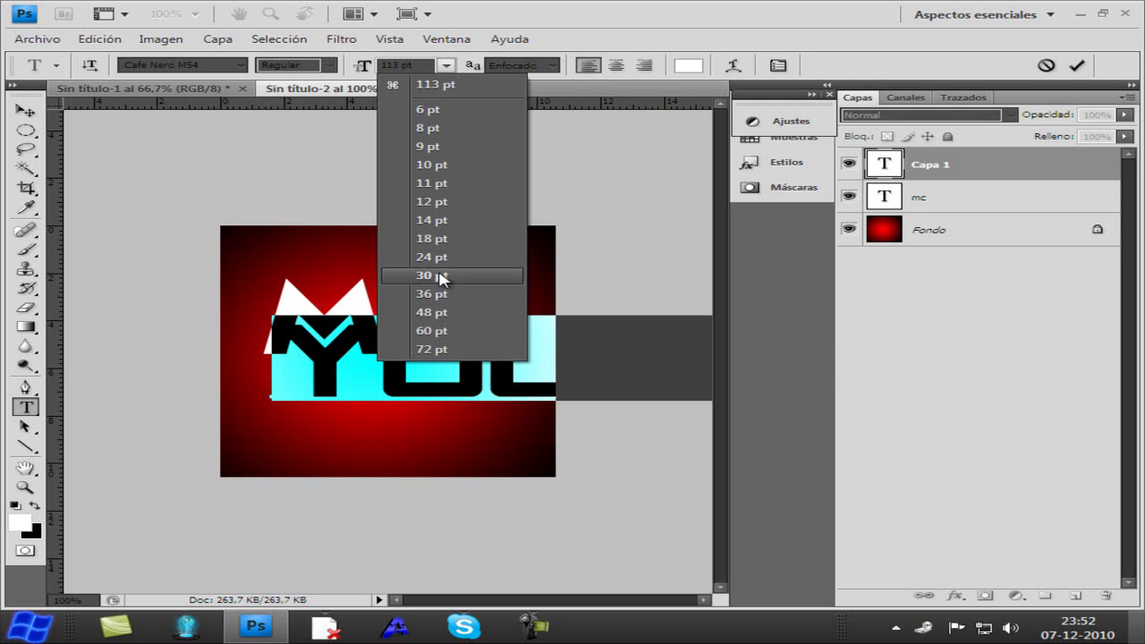
left_click(440, 276)
left_click(445, 421)
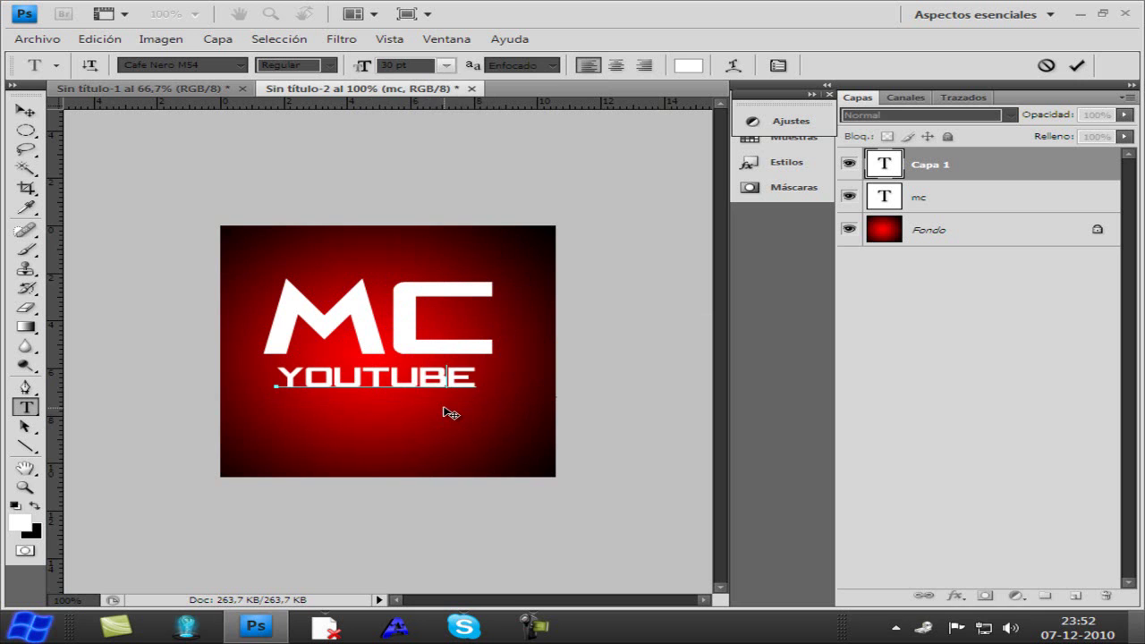
left_click(1076, 66)
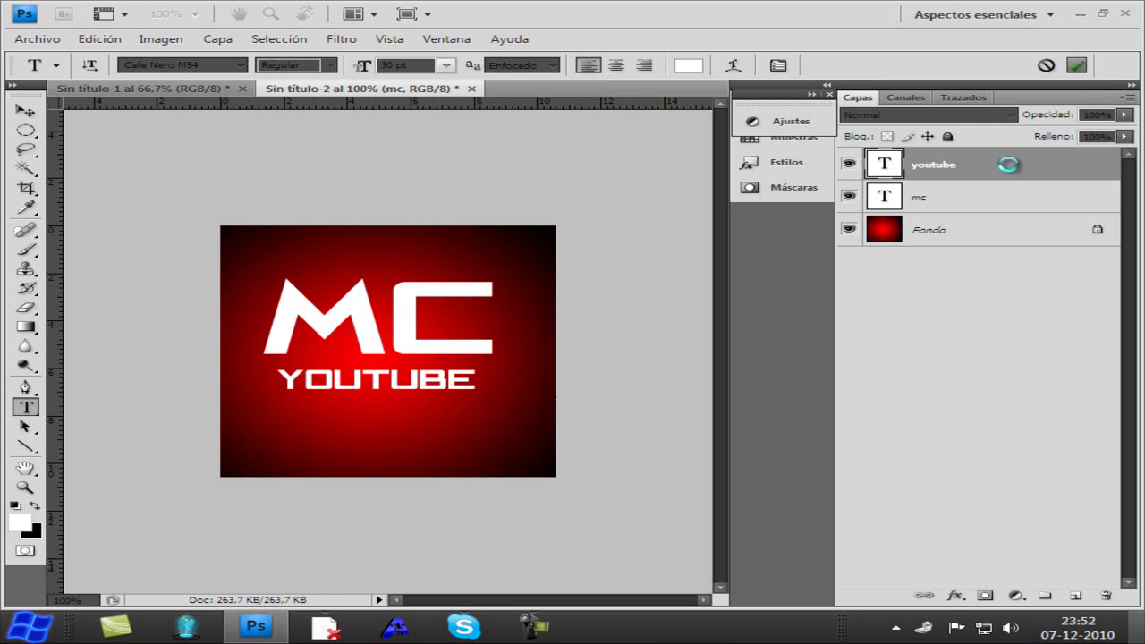
left_click(994, 194)
Give the mc layer a Normal-mode drop shadow of size 29
right_click(985, 198)
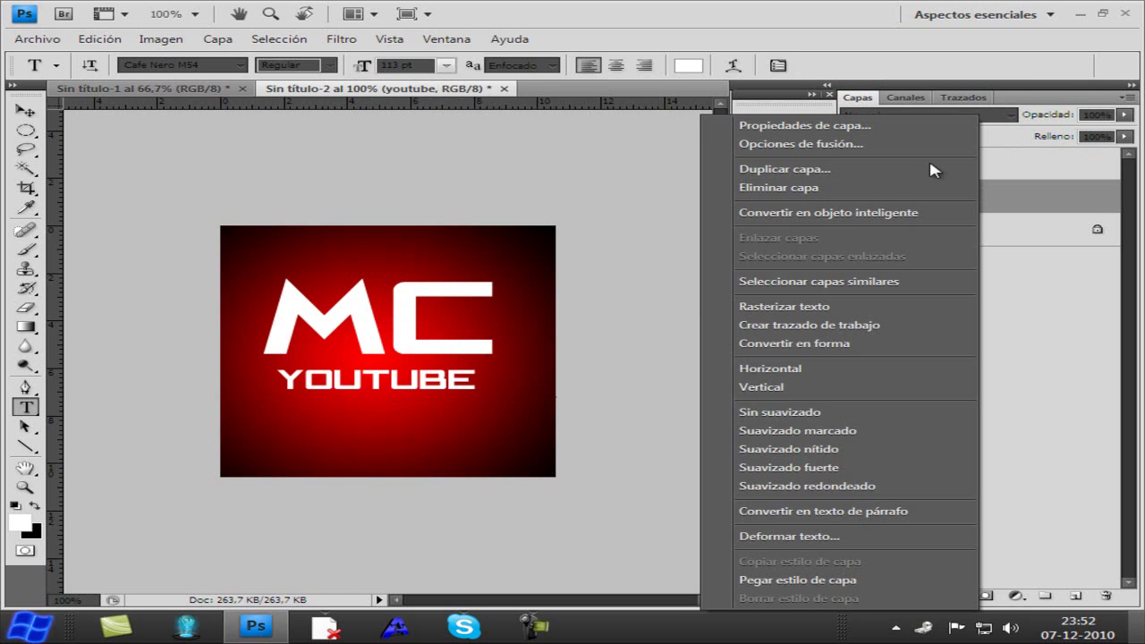
left_click(1073, 199)
right_click(1069, 200)
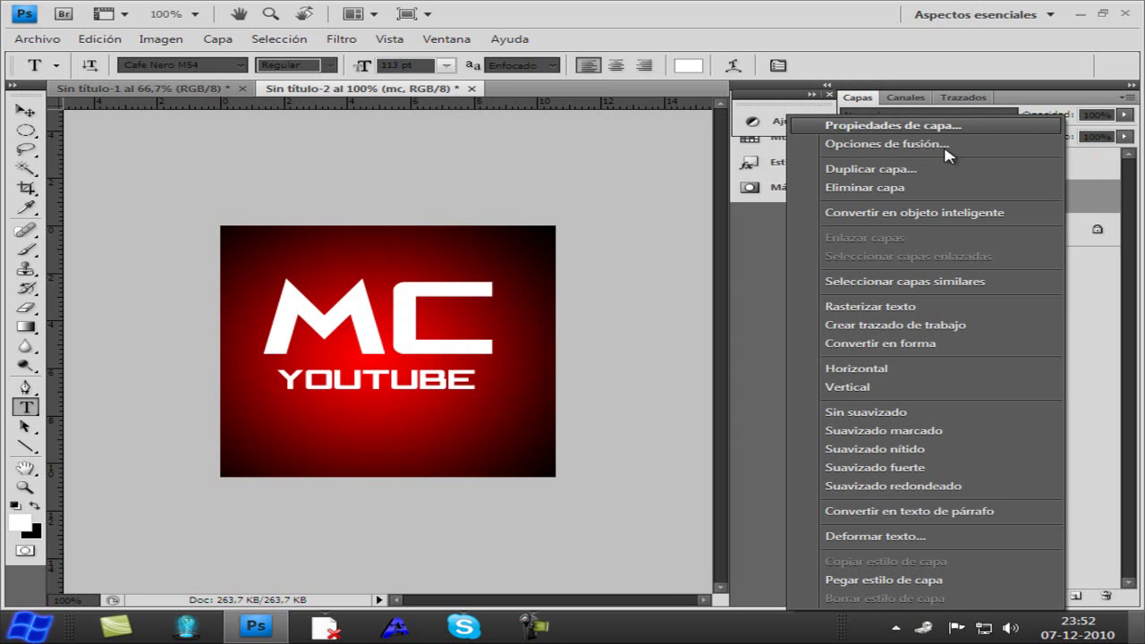
left_click(912, 145)
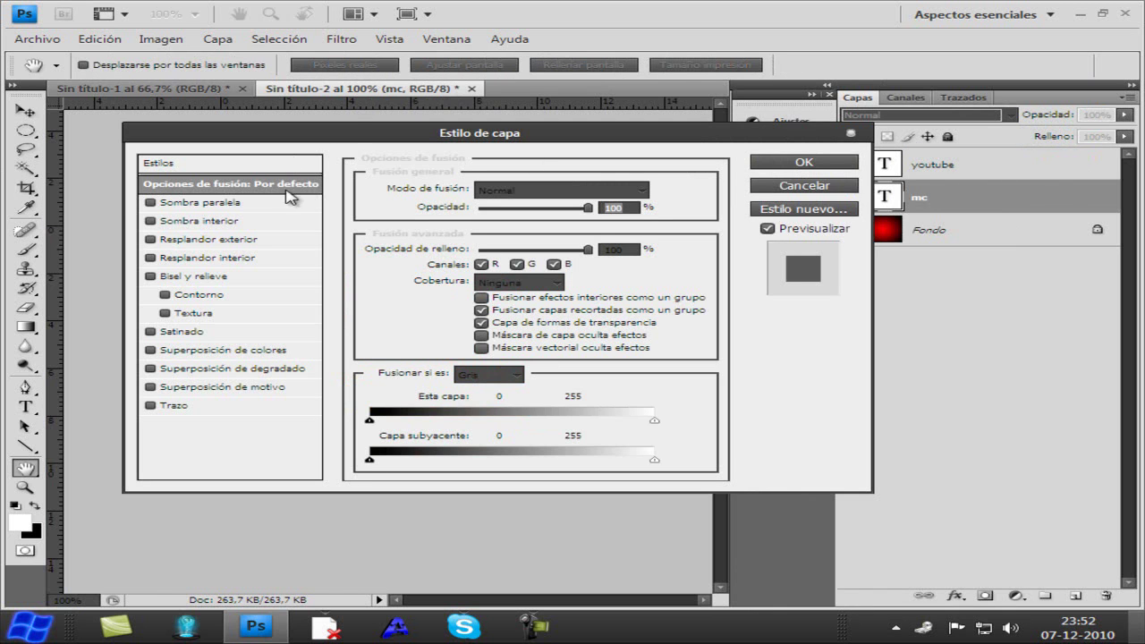
left_click(197, 204)
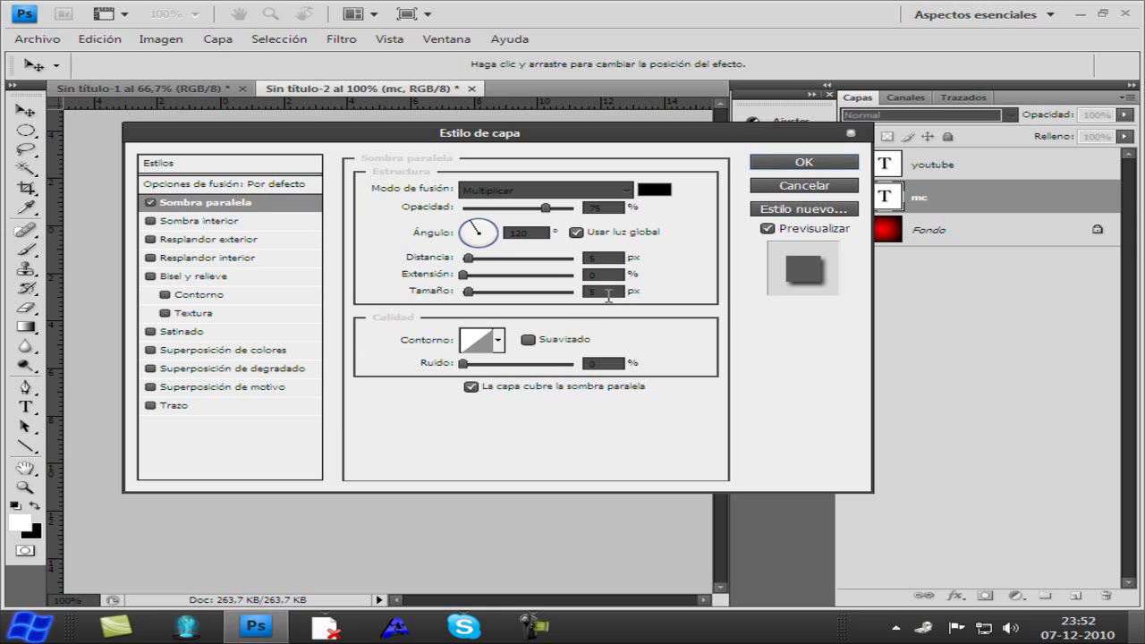
type("29")
left_click(543, 191)
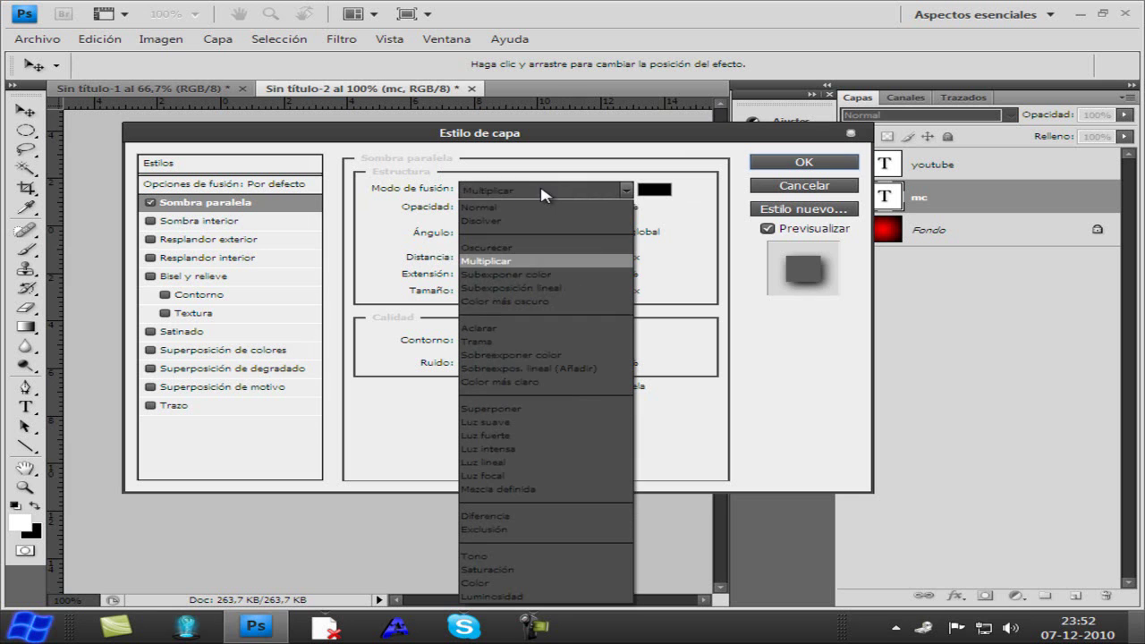
left_click(543, 198)
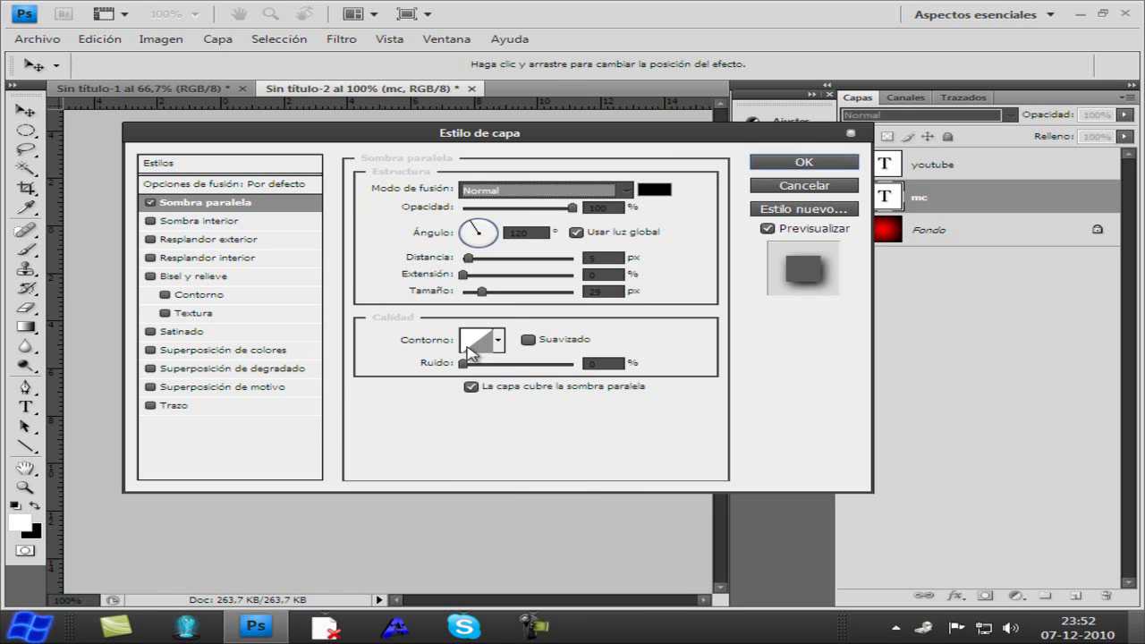
Apply a rounded contour to the shadow and add a black stroke outline
left_click(489, 344)
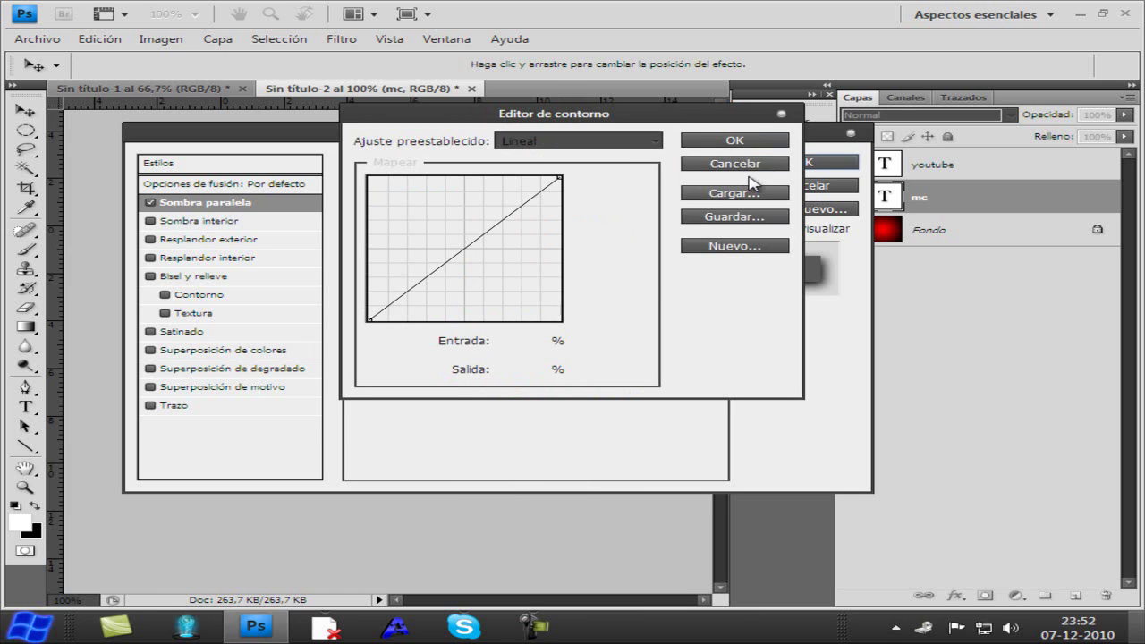
left_click(735, 164)
left_click(500, 340)
left_click(373, 405)
left_click(771, 322)
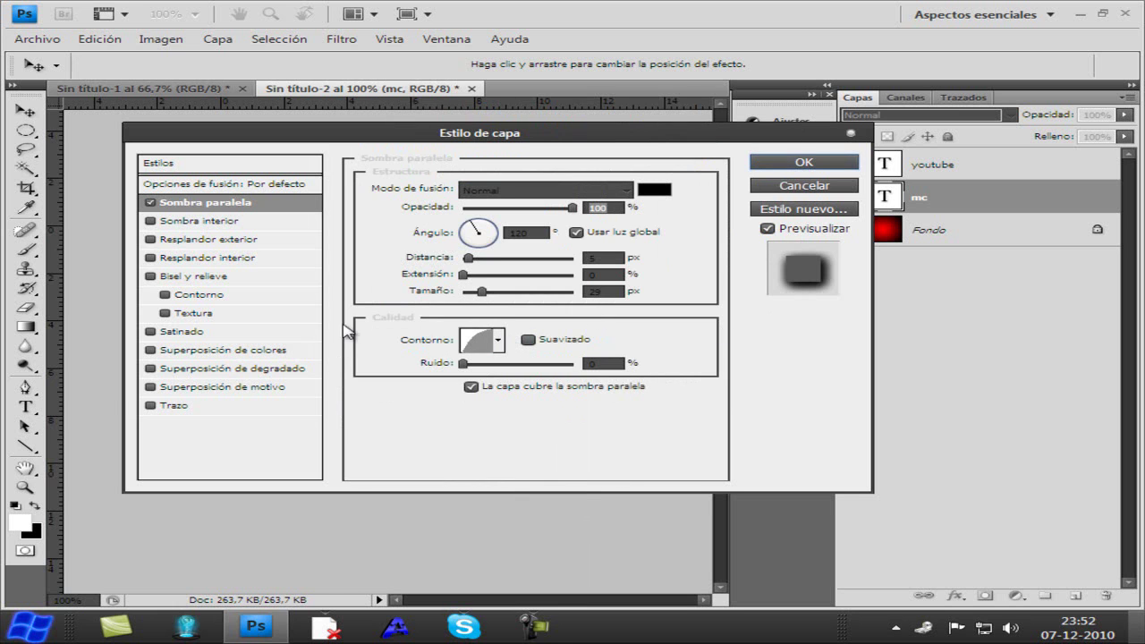
left_click(154, 408)
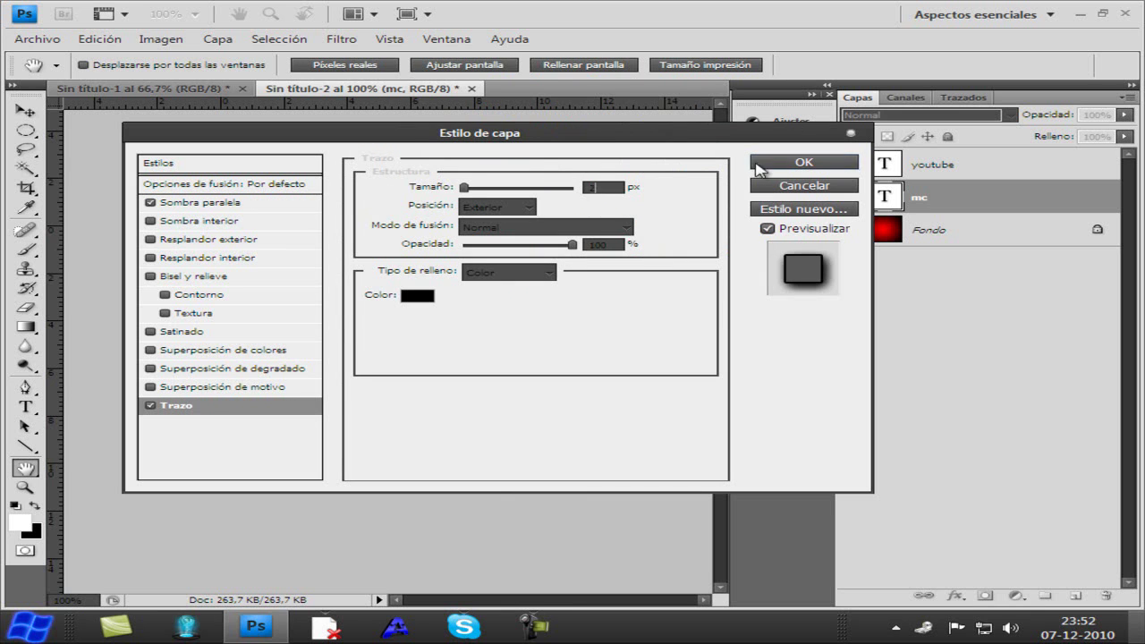
left_click(803, 162)
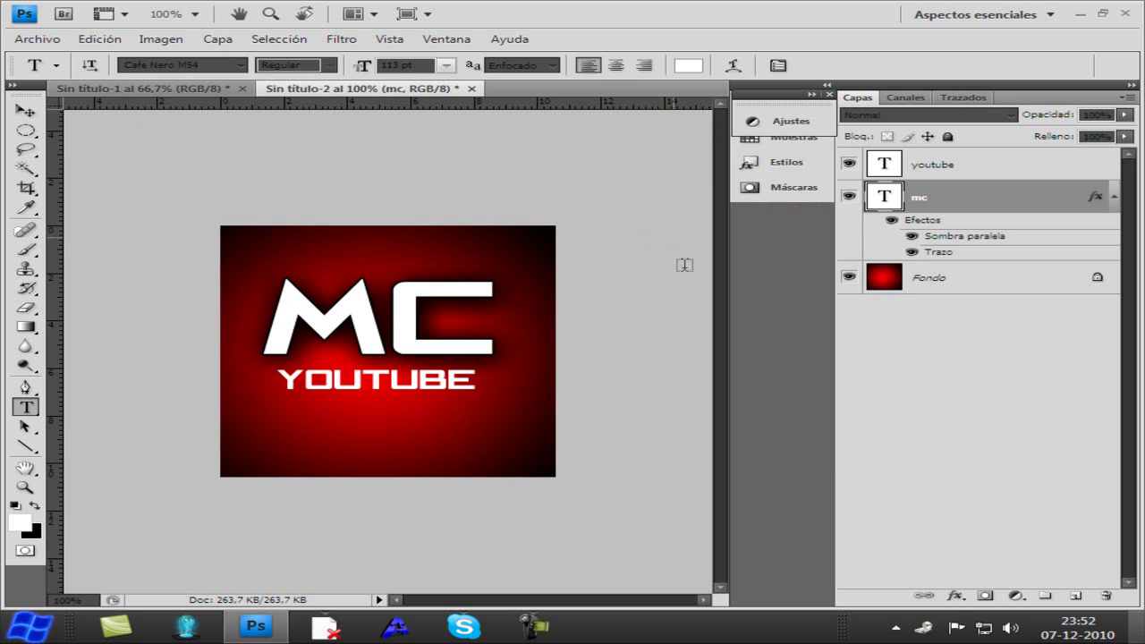
Copy the mc layer style onto the youtube layer and collapse both effect lists
right_click(958, 198)
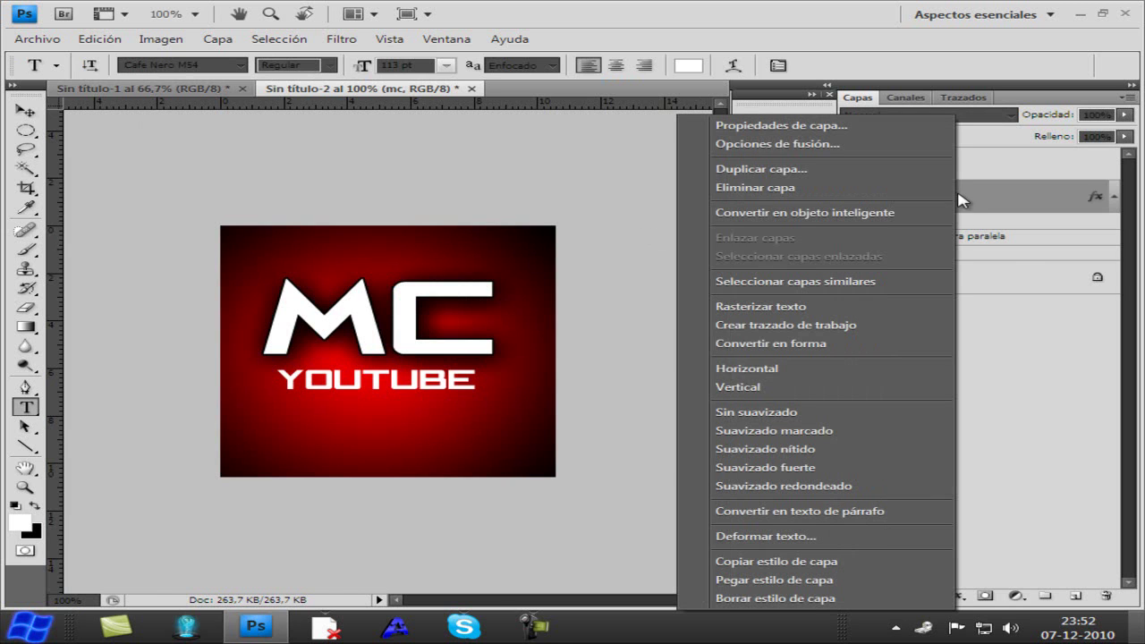
left_click(864, 564)
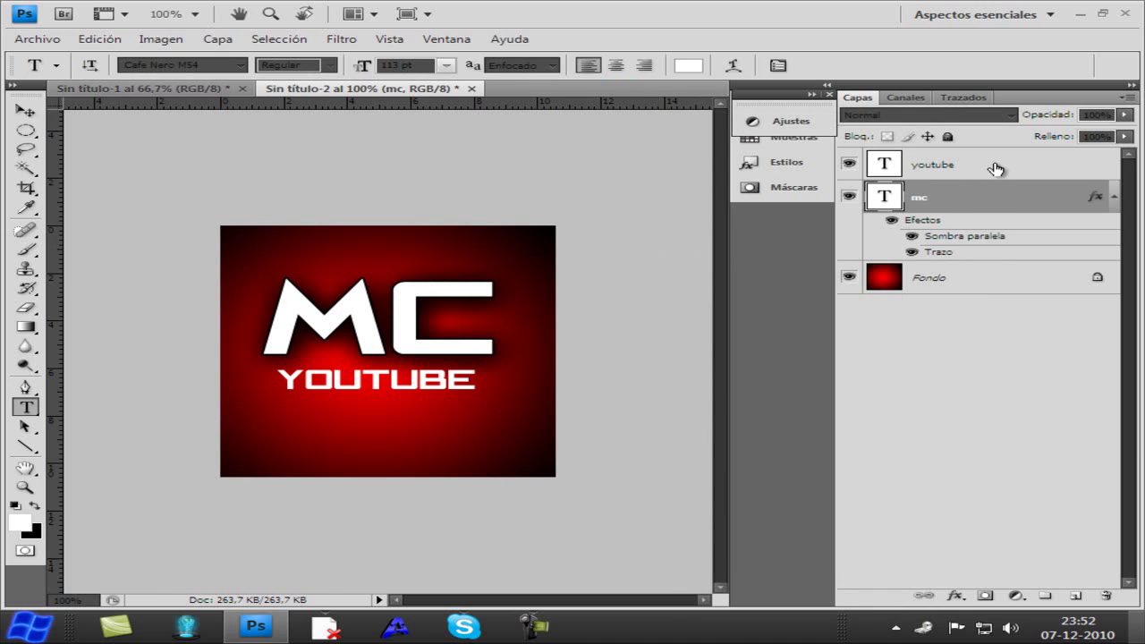
right_click(996, 169)
left_click(879, 578)
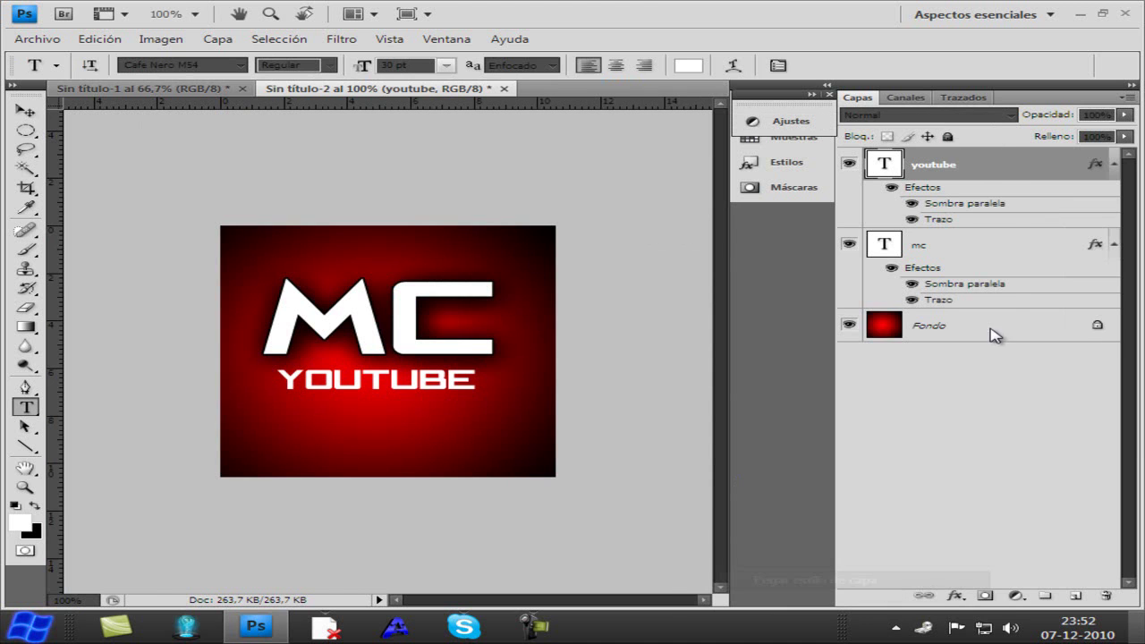
left_click(1114, 164)
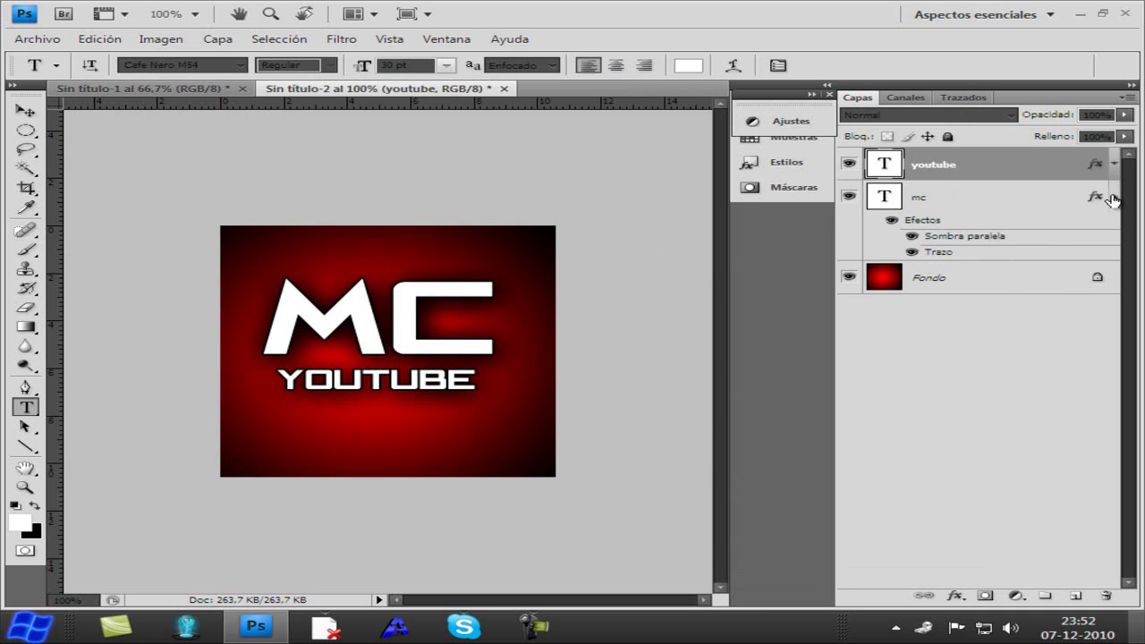
left_click(1114, 196)
left_click(922, 414)
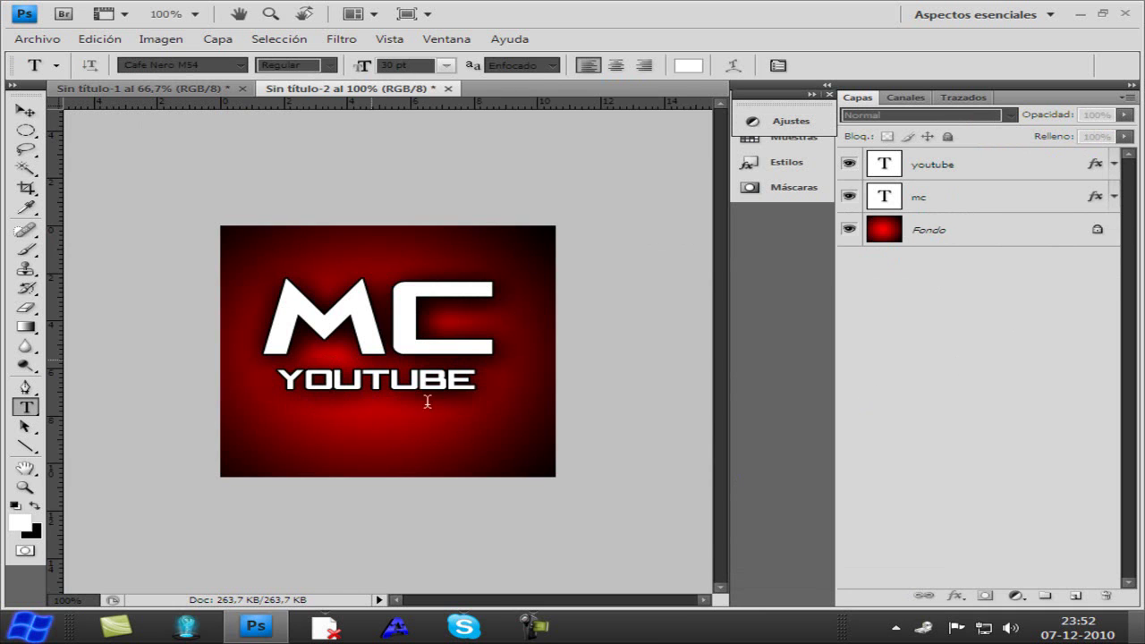
On a new layer, select the top-left corner outside a large inverted ellipse
left_click(1077, 597)
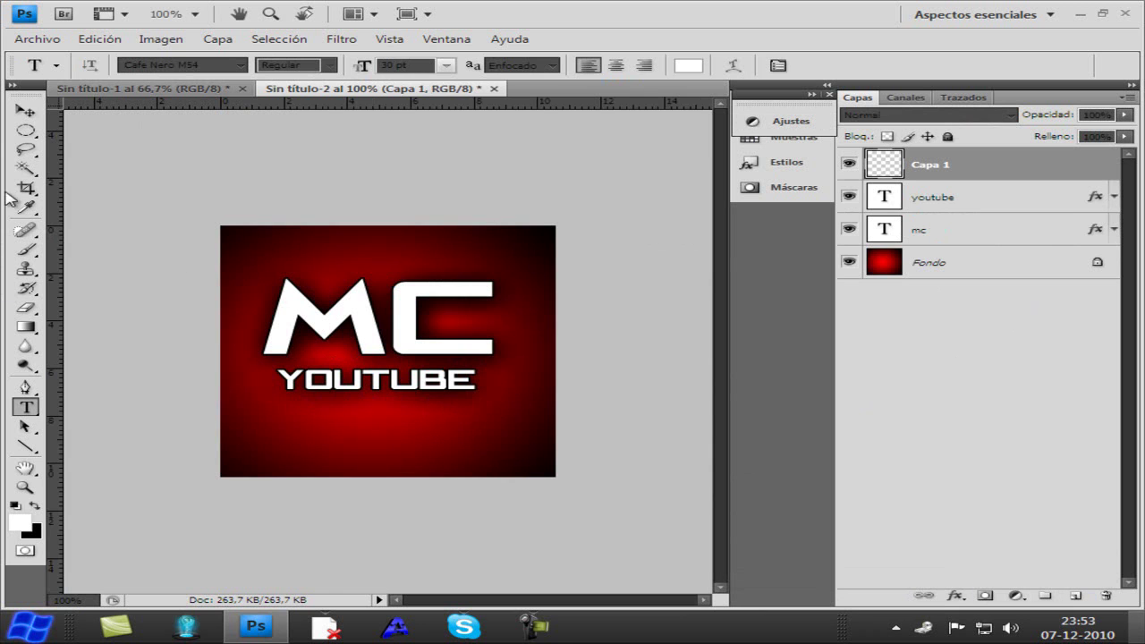
left_click(26, 130)
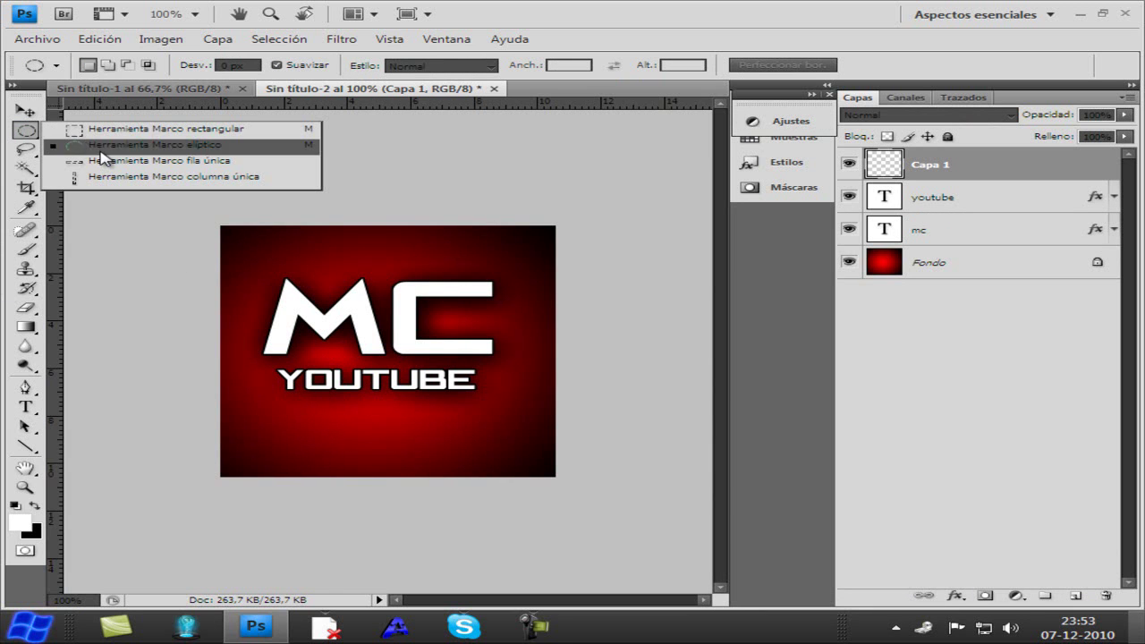
left_click(101, 148)
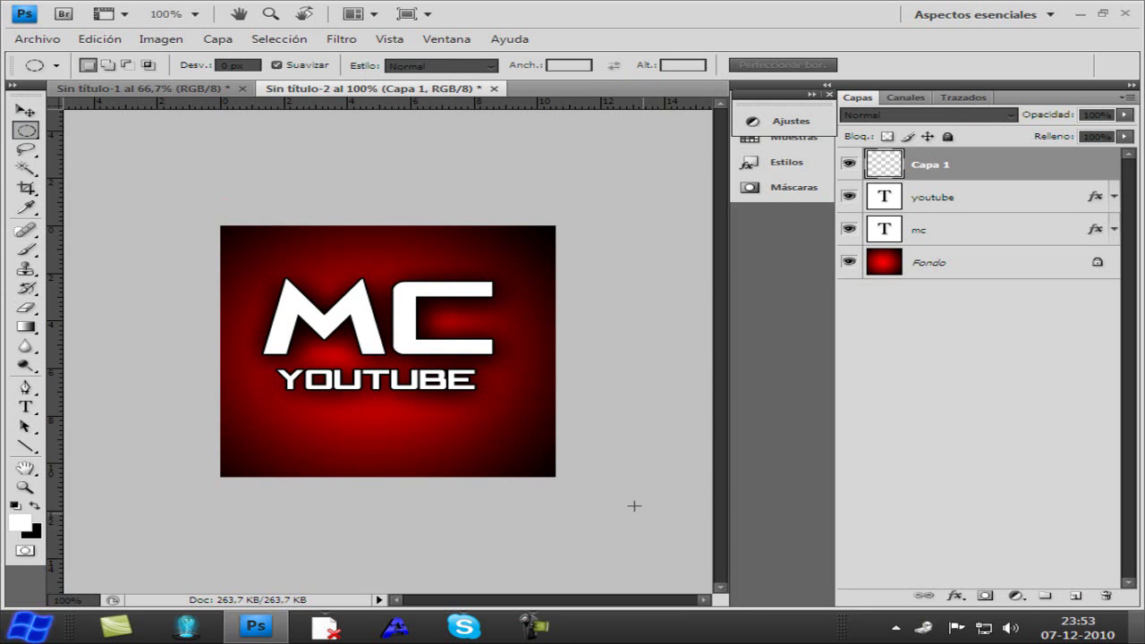
left_click_drag(299, 301, 120, 254)
left_click_drag(422, 343, 426, 273)
left_click_drag(371, 315, 626, 506)
left_click(379, 318)
left_click_drag(263, 313, 185, 159)
left_click_drag(193, 162, 220, 122)
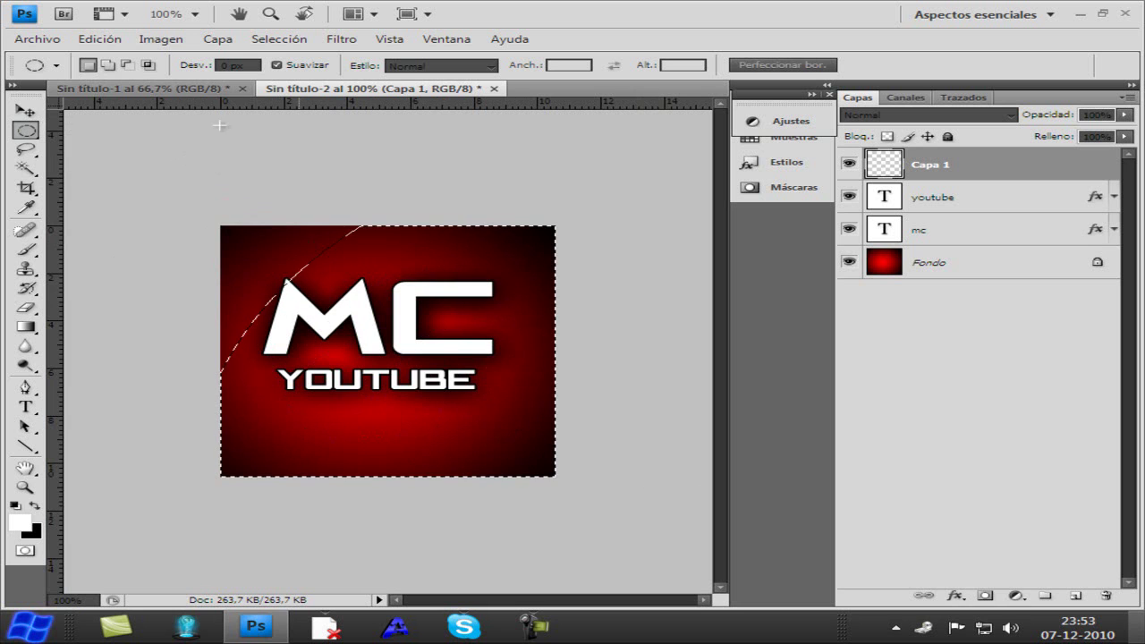
left_click(278, 39)
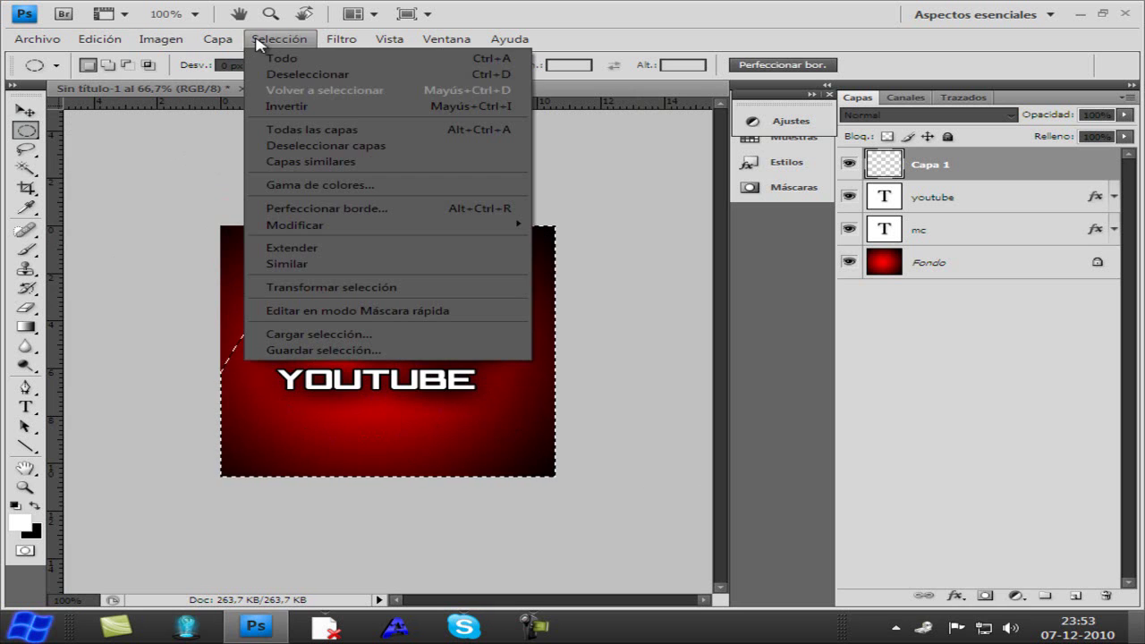
left_click(307, 114)
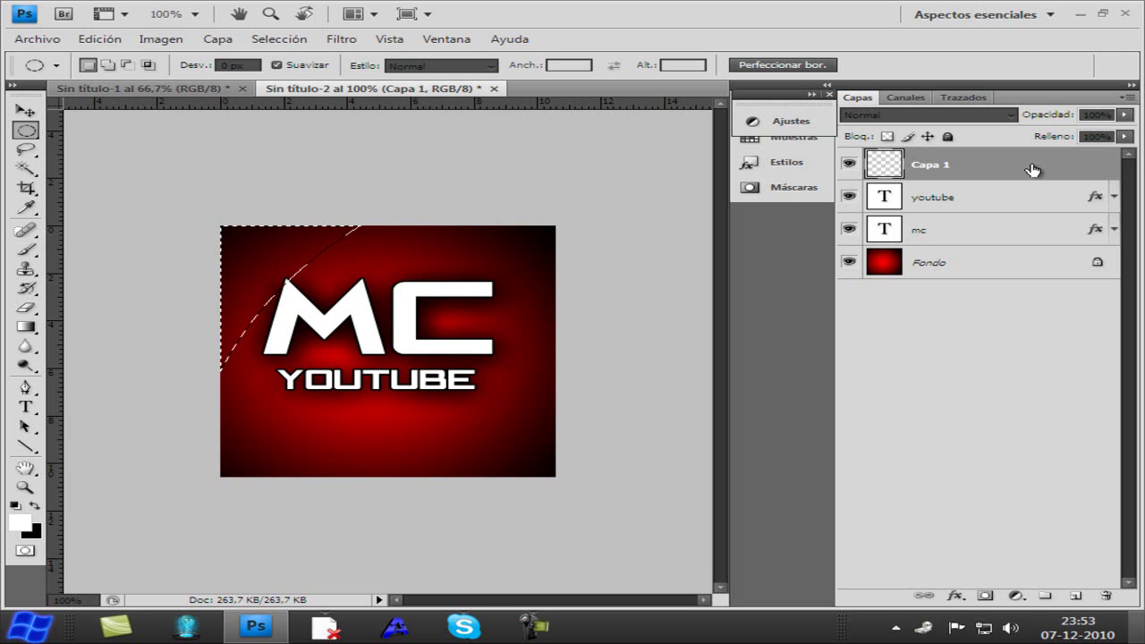
Fill the corner white at 29% opacity, deselect, and move Capa 1 below the text
left_click(25, 327)
left_click(94, 341)
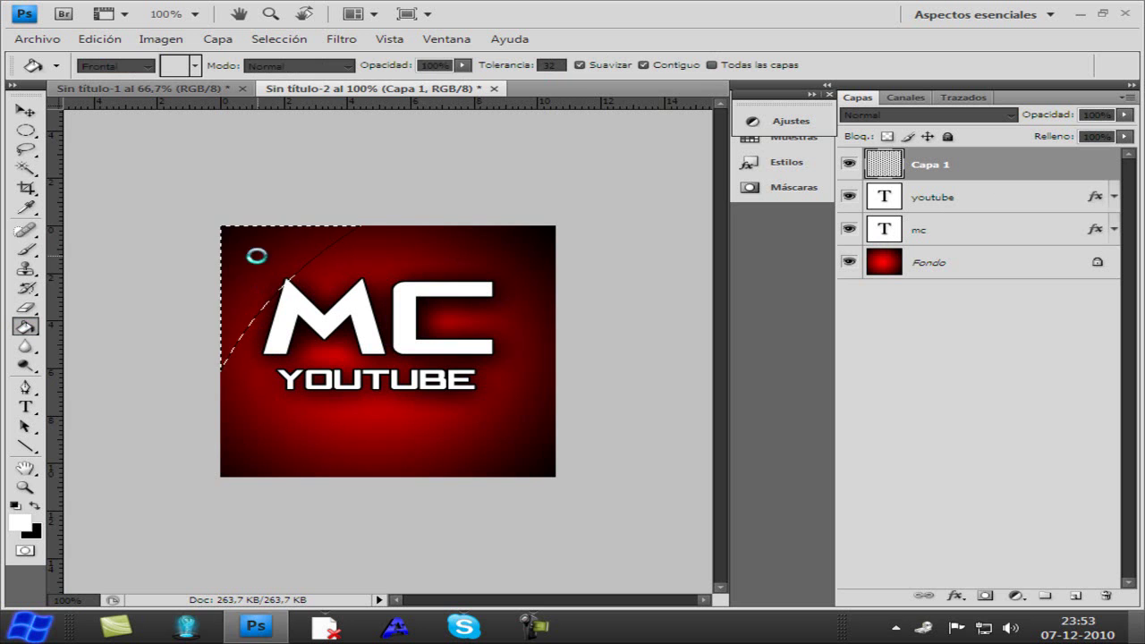
left_click(253, 249)
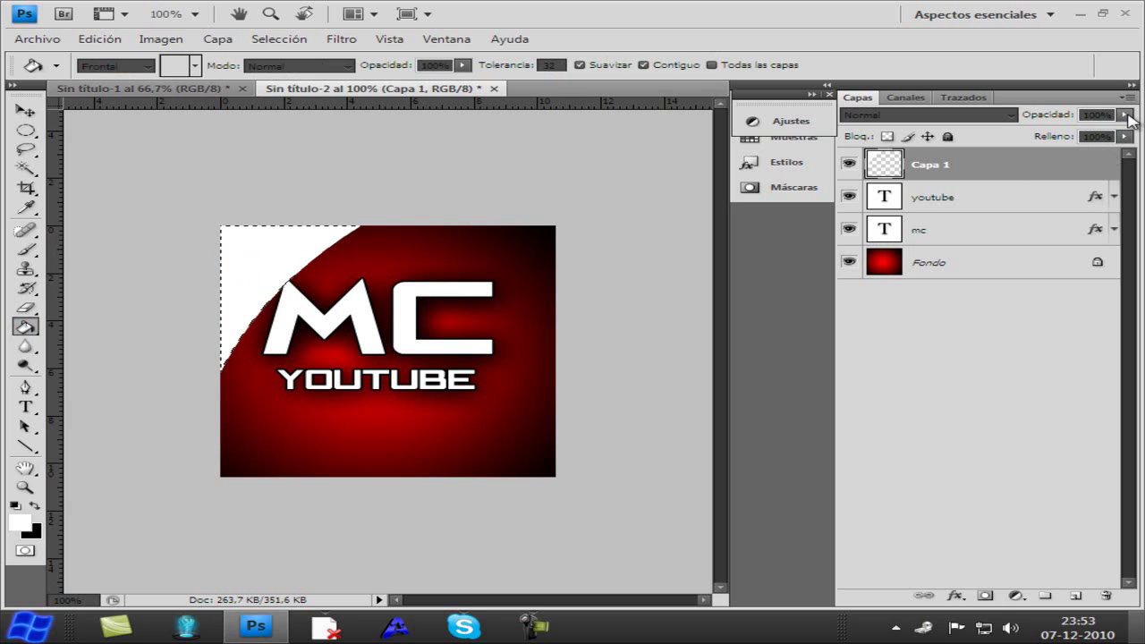
left_click(1126, 115)
left_click(1090, 115)
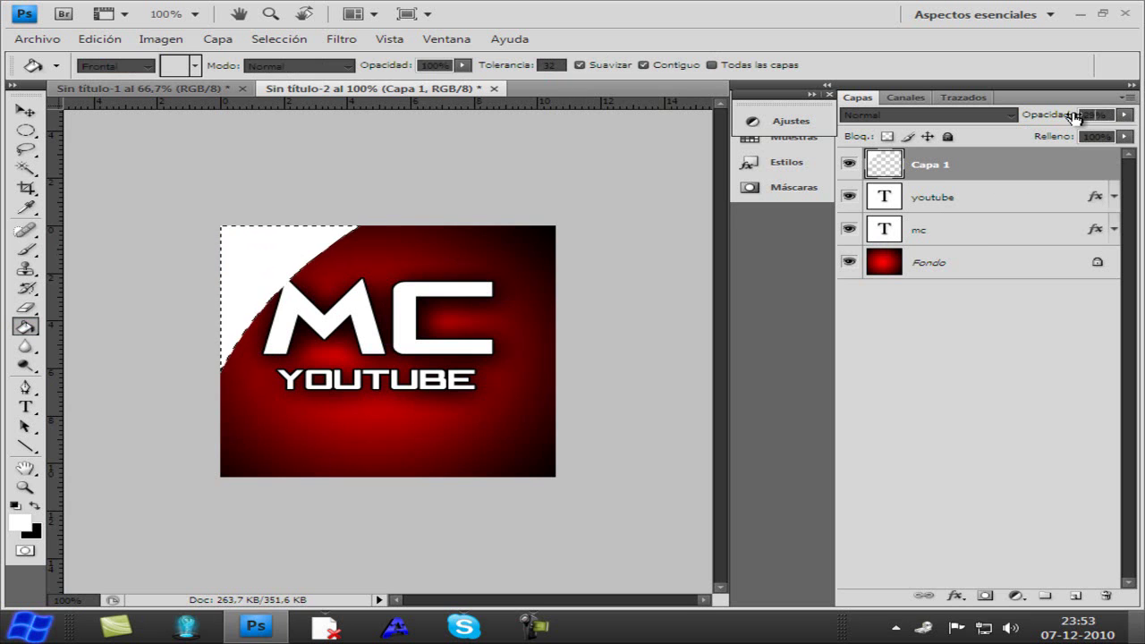
left_click_drag(1074, 118, 1010, 120)
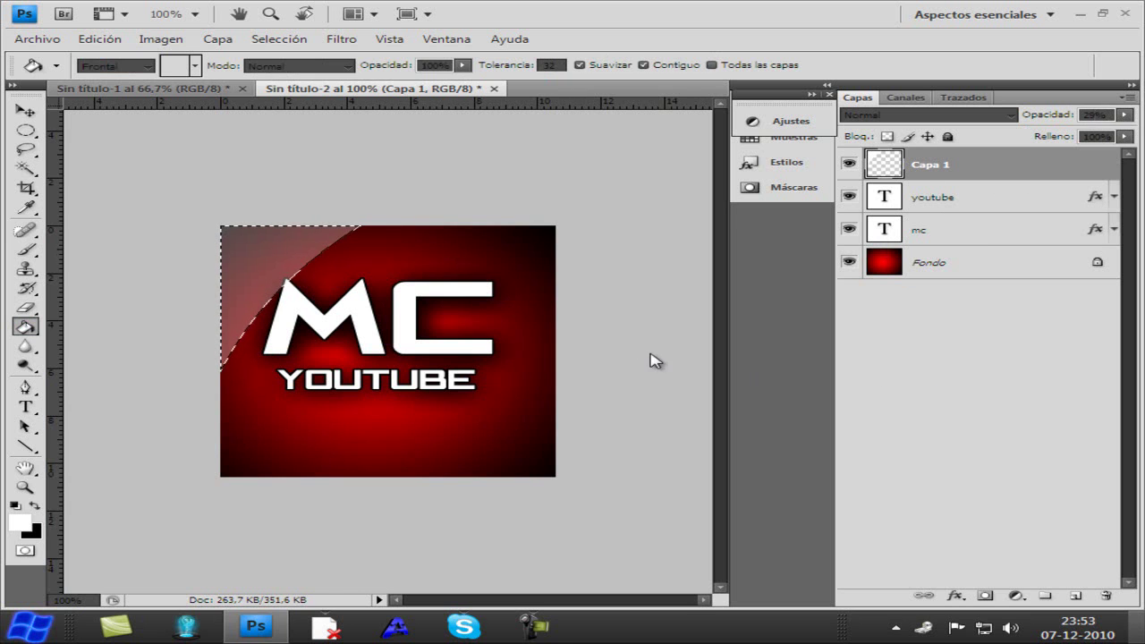
left_click(1033, 284)
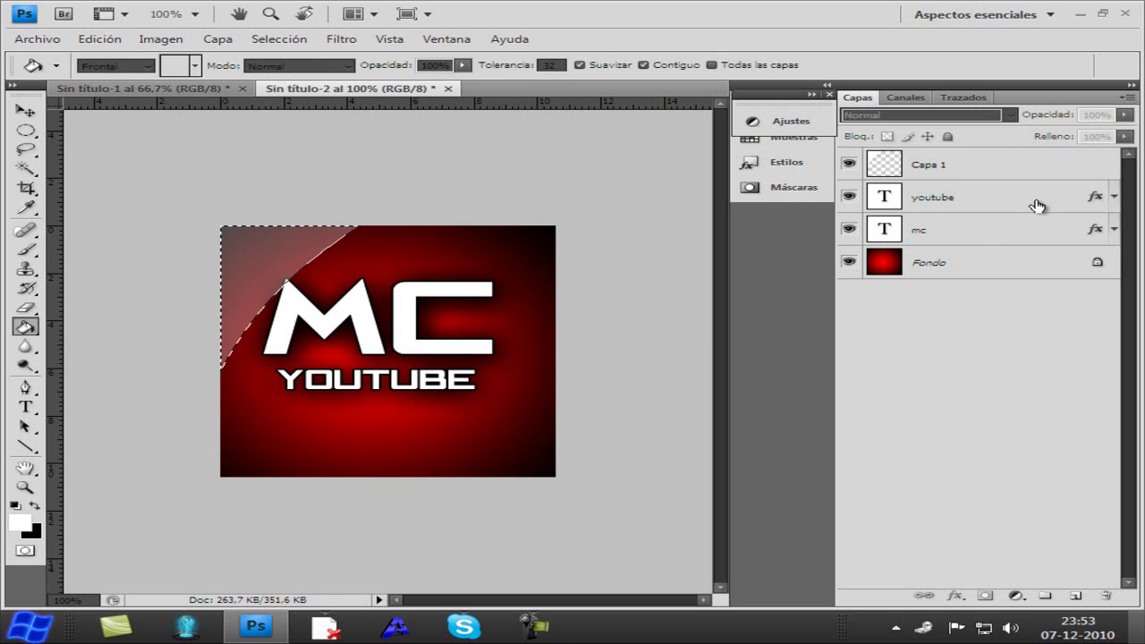
left_click(958, 171)
key("ctrl+d")
left_click_drag(1010, 169, 952, 244)
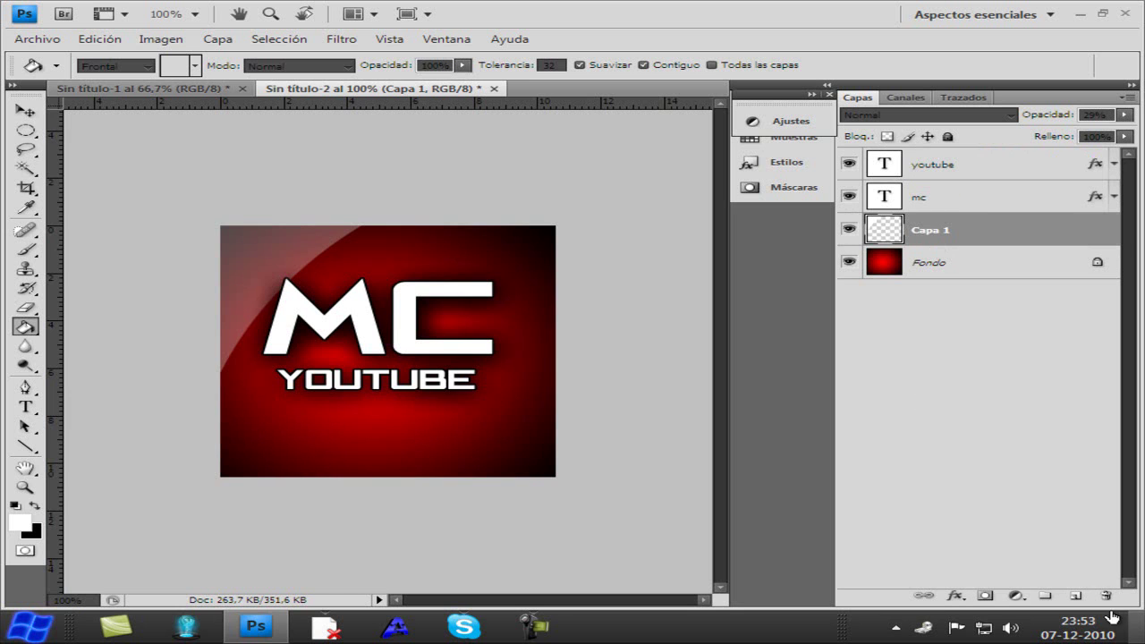
On a new layer, turn a triangular Pen path over the upper-left half into a selection
left_click(1076, 595)
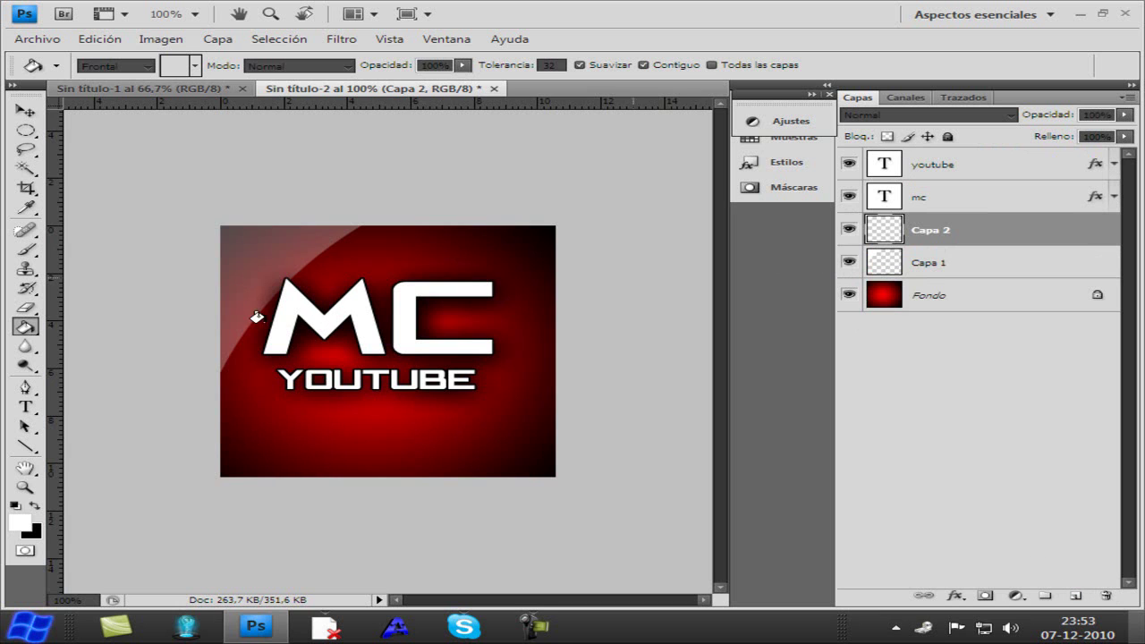
left_click(25, 386)
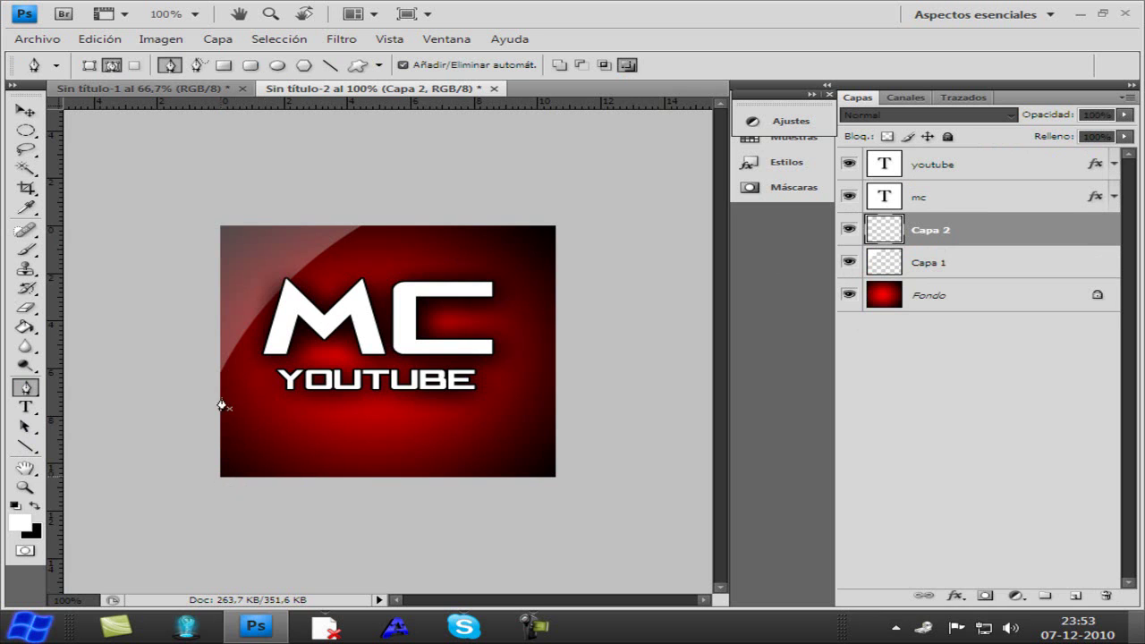
left_click(221, 227)
left_click(554, 226)
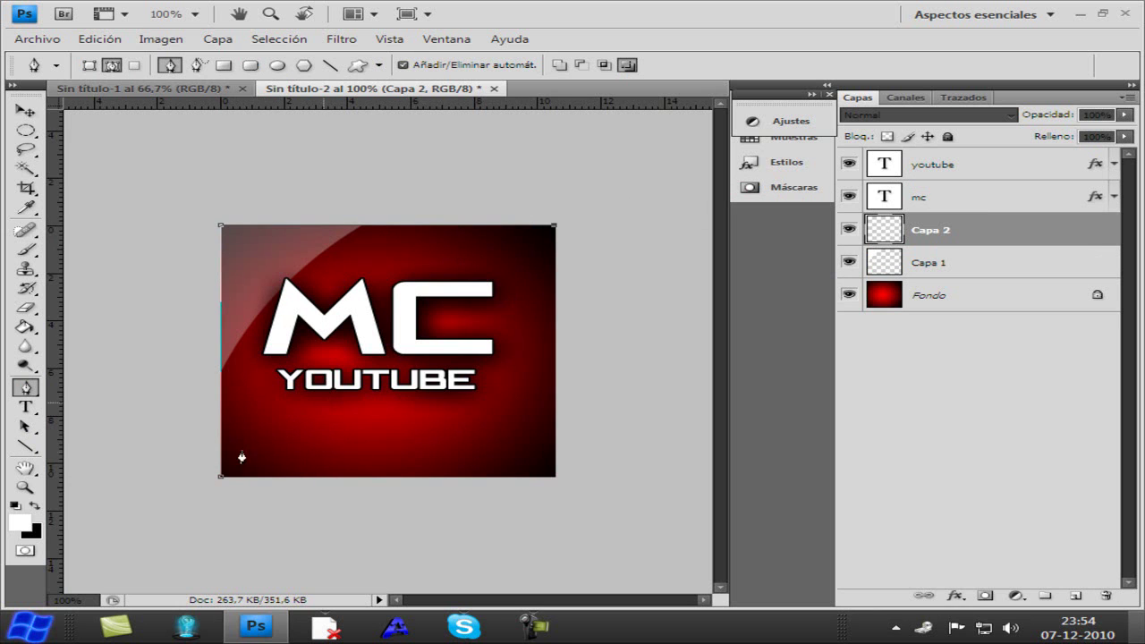
left_click(222, 477)
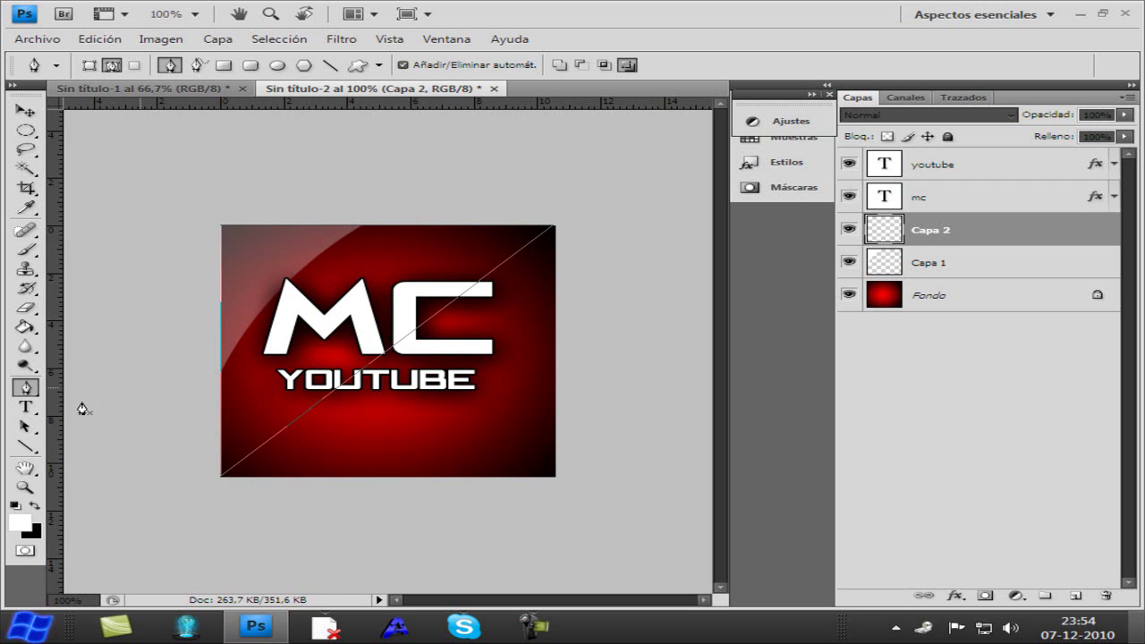
right_click(374, 285)
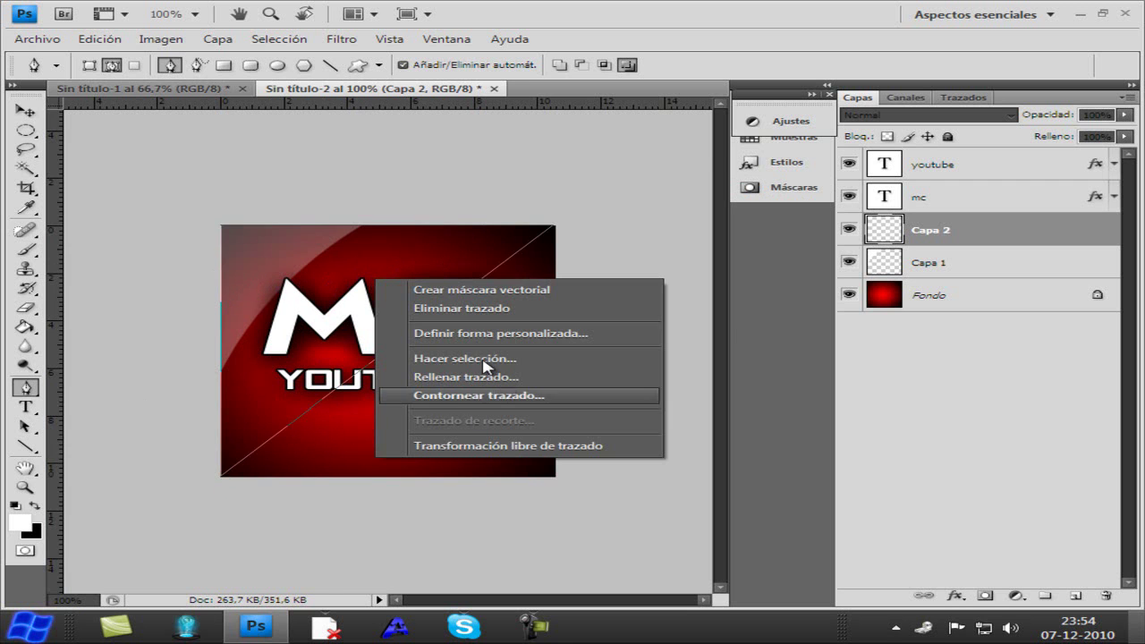
left_click(486, 362)
left_click(690, 180)
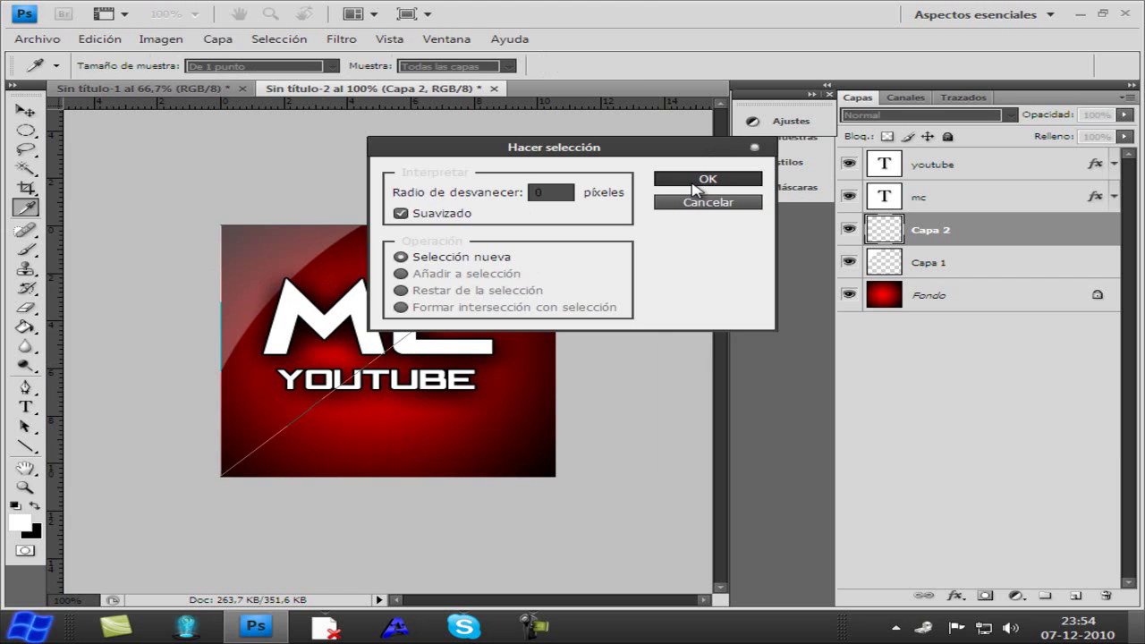
Fill the triangular selection with white and deselect it
left_click(24, 340)
left_click(24, 327)
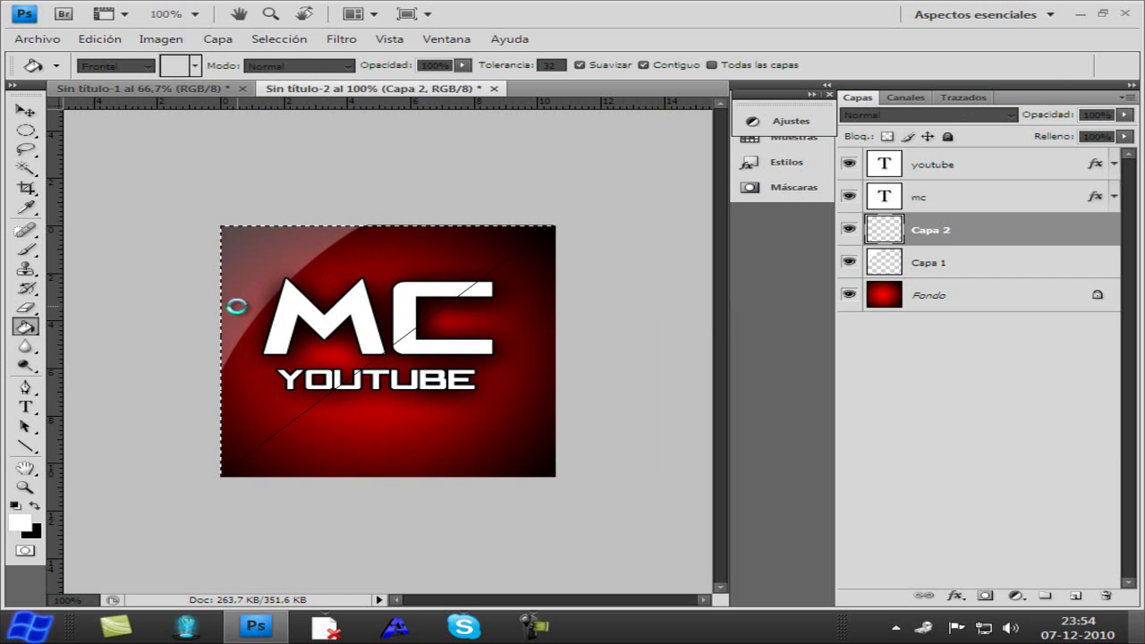
left_click(237, 311)
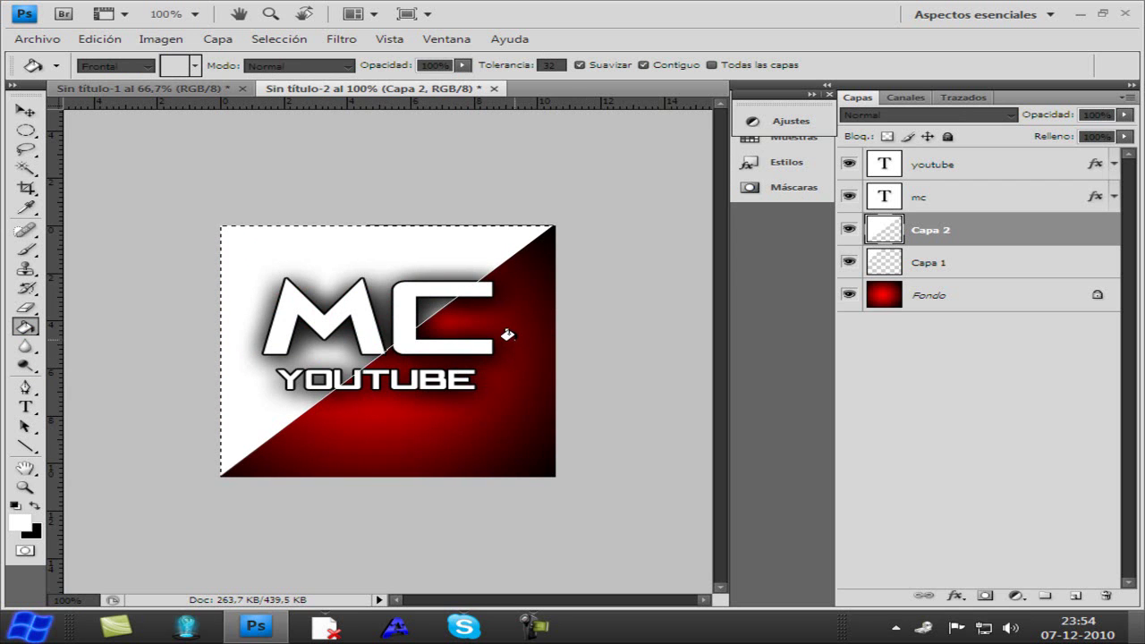
key("ctrl+d")
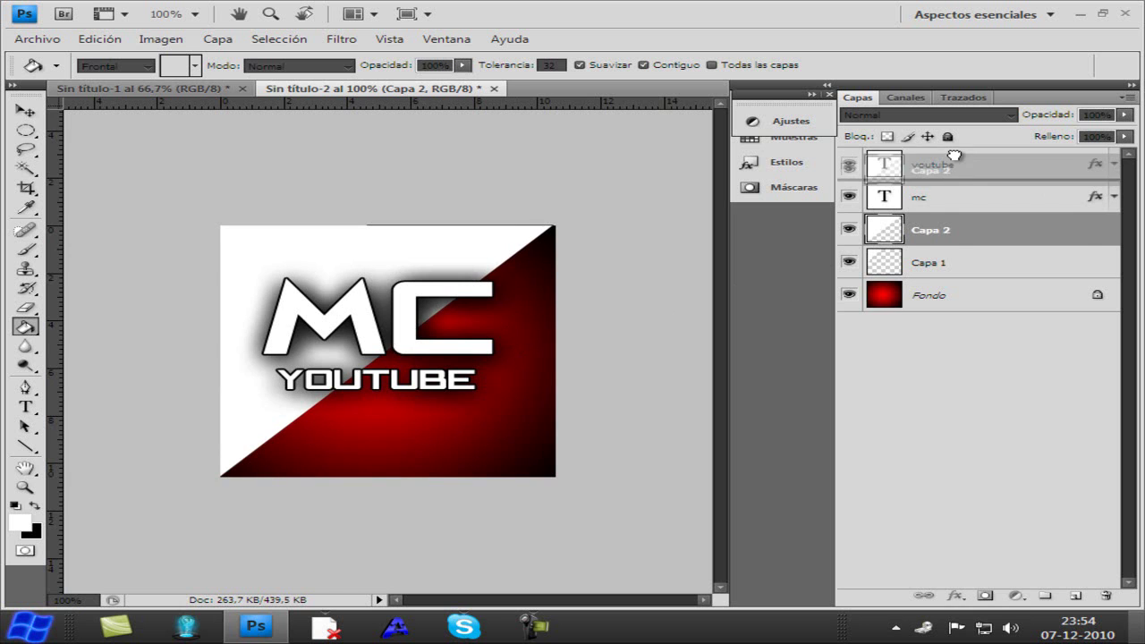
Set Capa 2 to 8% opacity and place it between Capa 1 and Fondo
left_click_drag(883, 235, 948, 161)
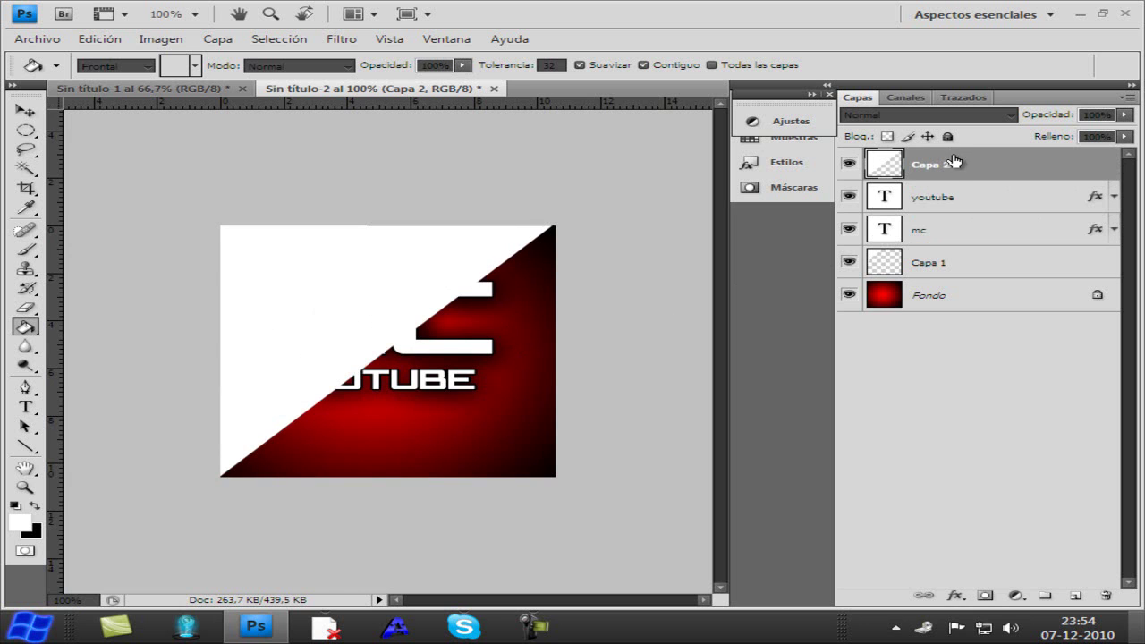
left_click(1123, 116)
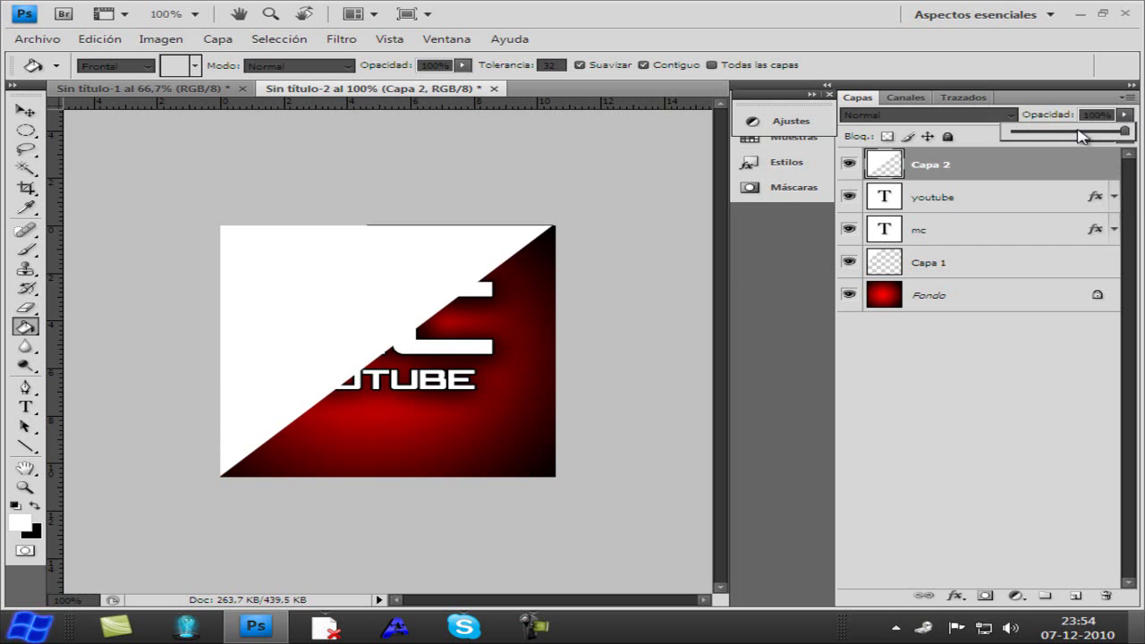
left_click(1080, 116)
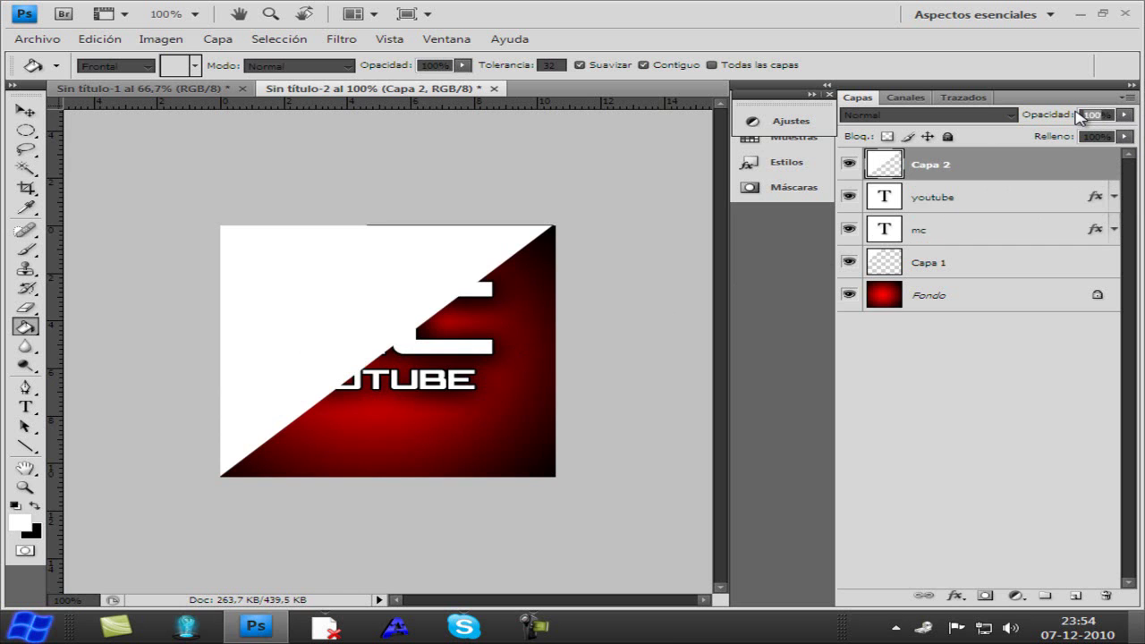
type("8")
key("Return")
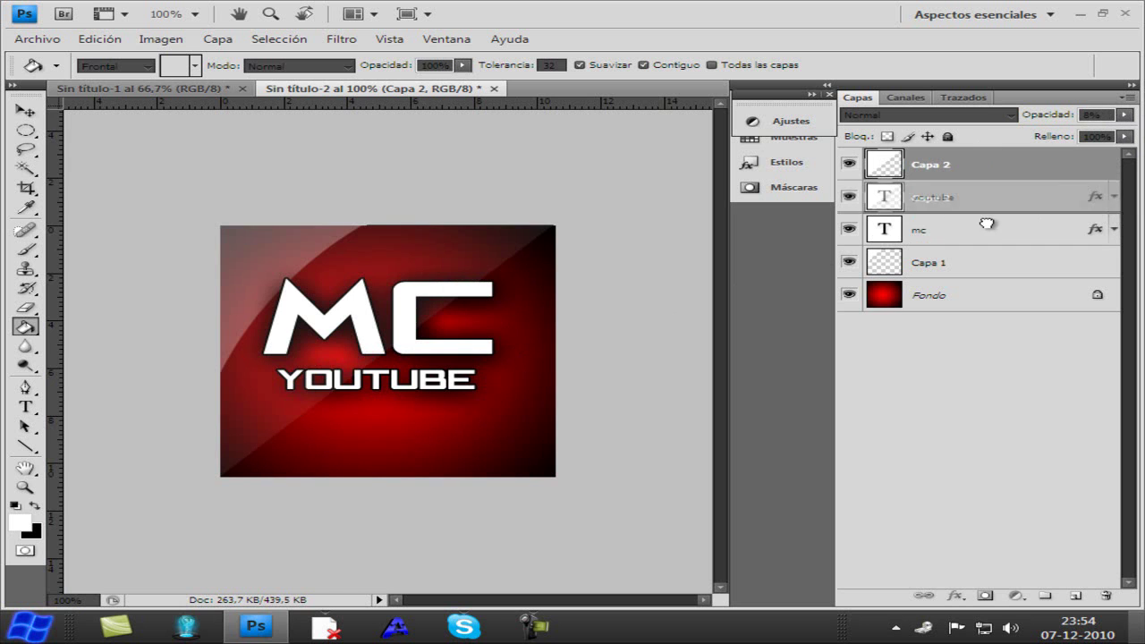
left_click_drag(985, 165, 954, 246)
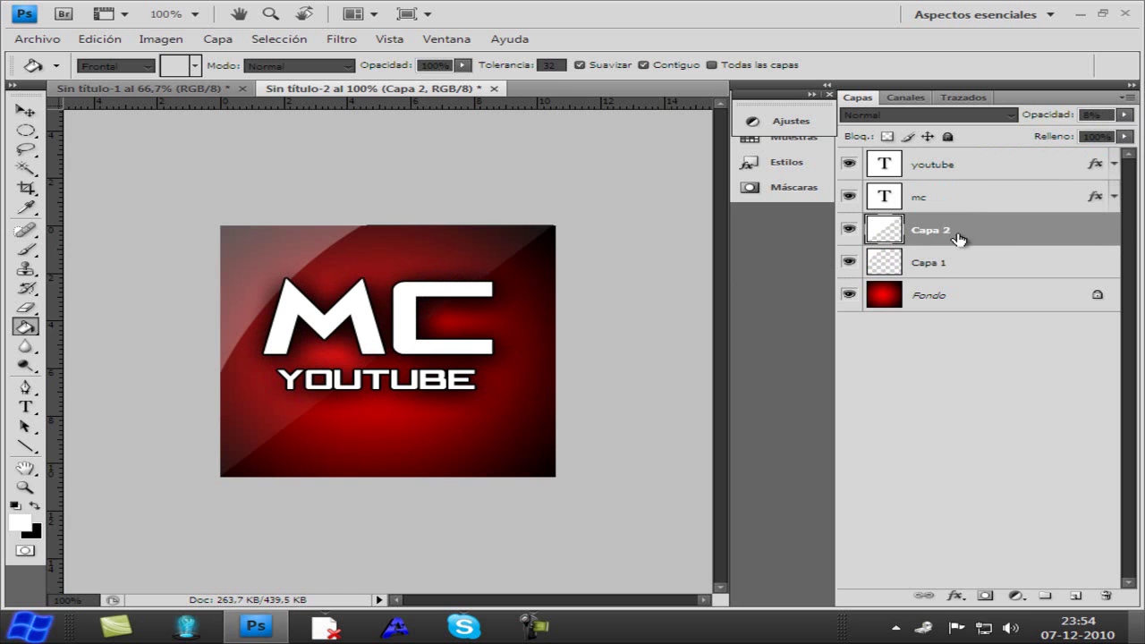
left_click_drag(954, 255, 957, 272)
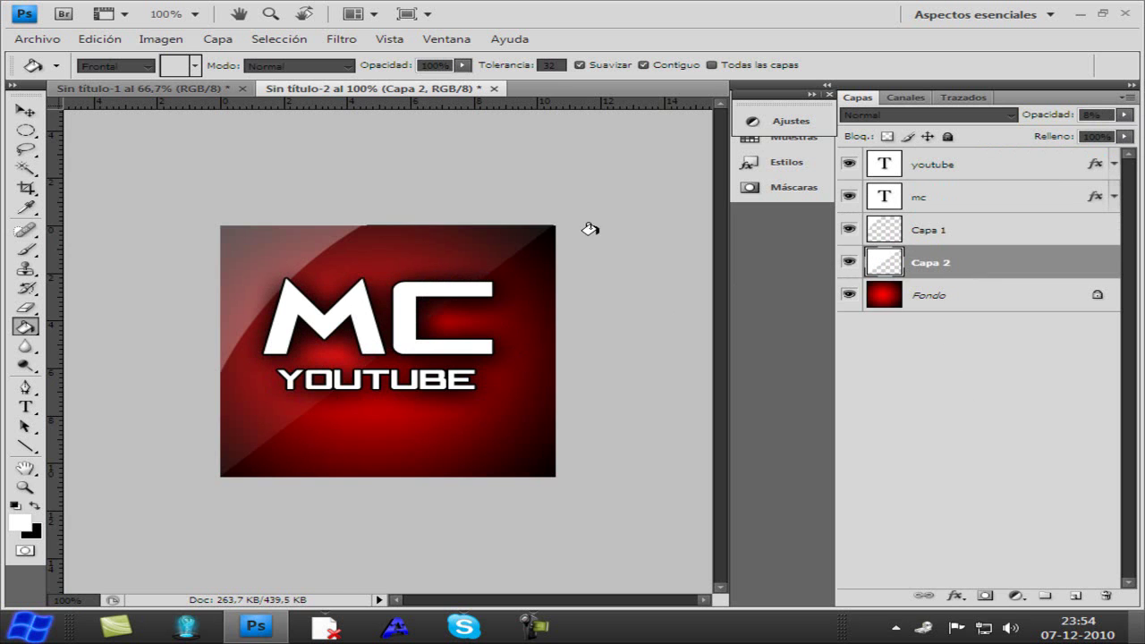
left_click(1016, 308)
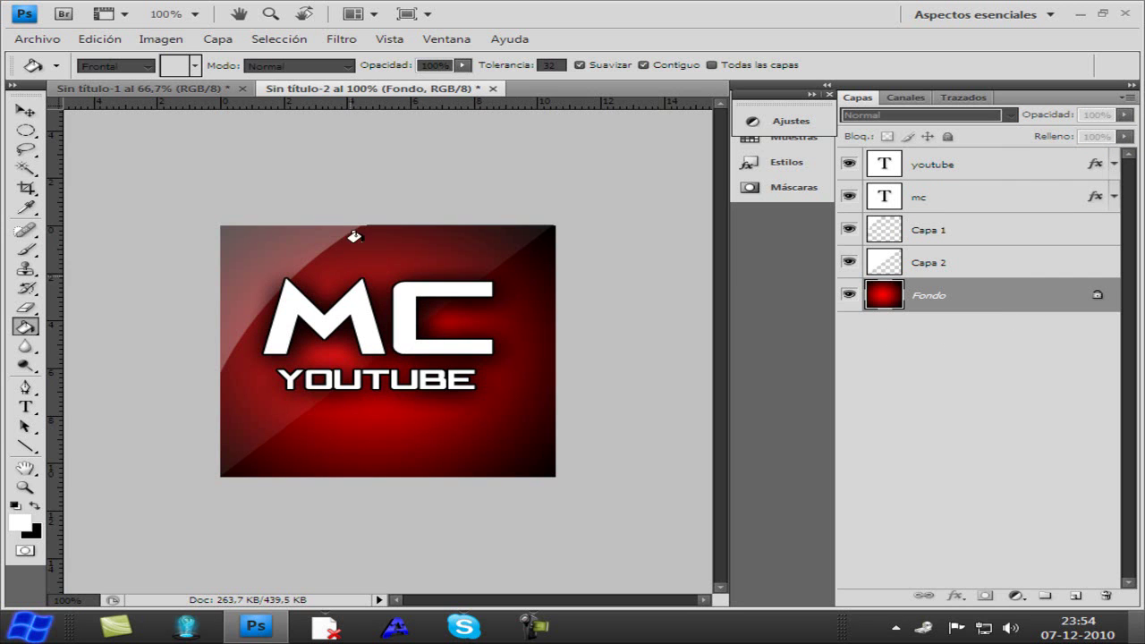
Apply a Destello lens flare to the Fondo layer, centred near the top-left
left_click(340, 40)
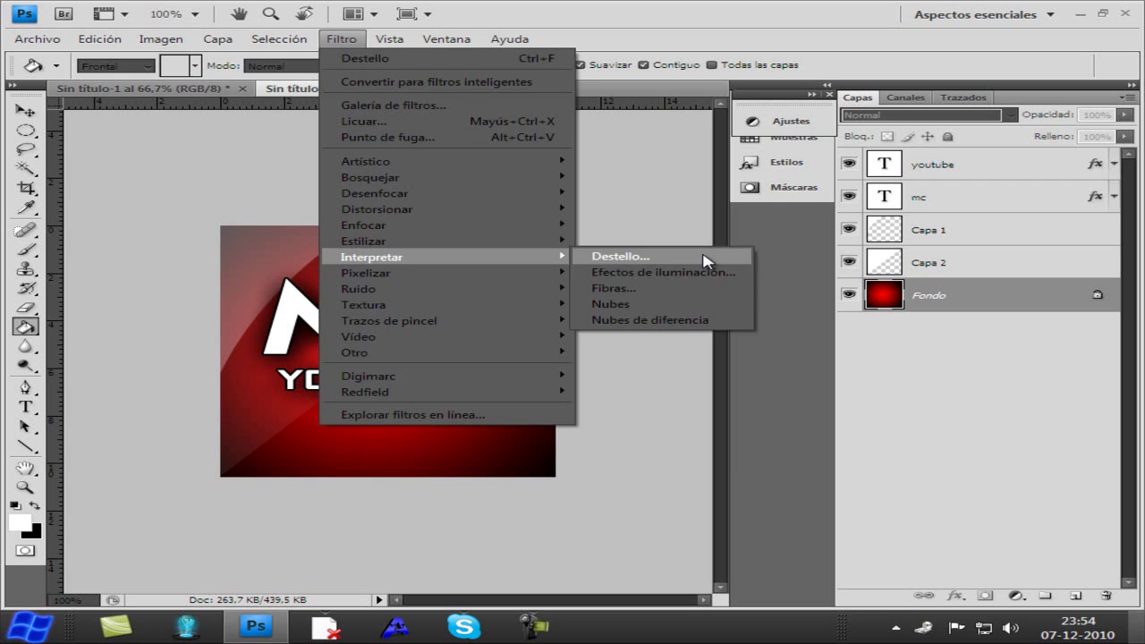
mouse_move(372, 257)
left_click(704, 258)
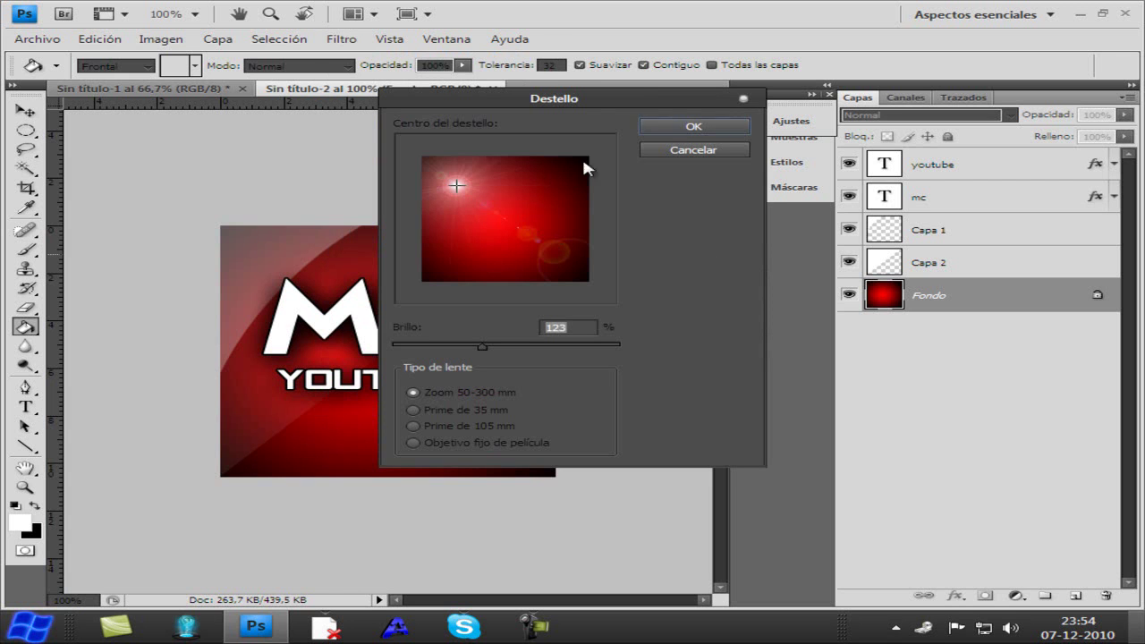
left_click(670, 125)
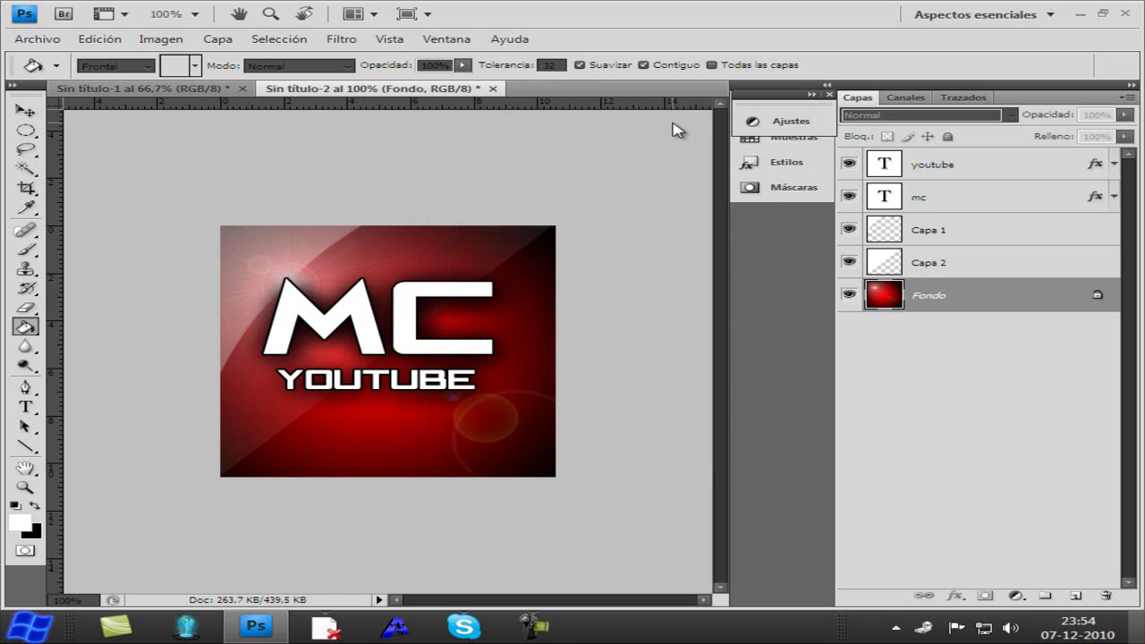